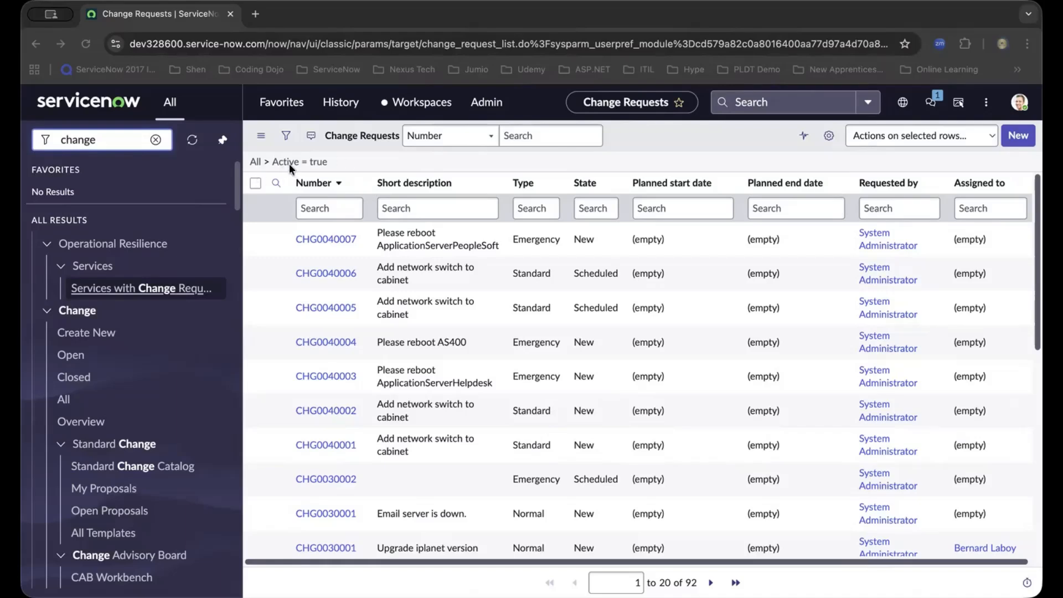
Step: Look through the change modules in the navigator and display the list of open change requests
left_click(115, 142)
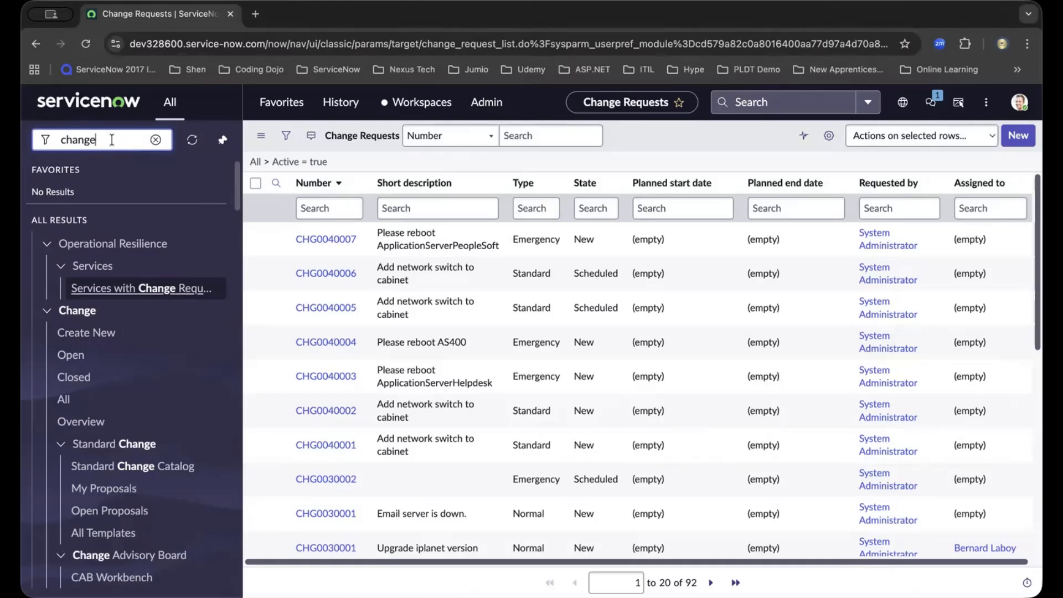
scroll(154, 274, "down", 5)
scroll(153, 275, "down", 2)
scroll(154, 276, "up", 7)
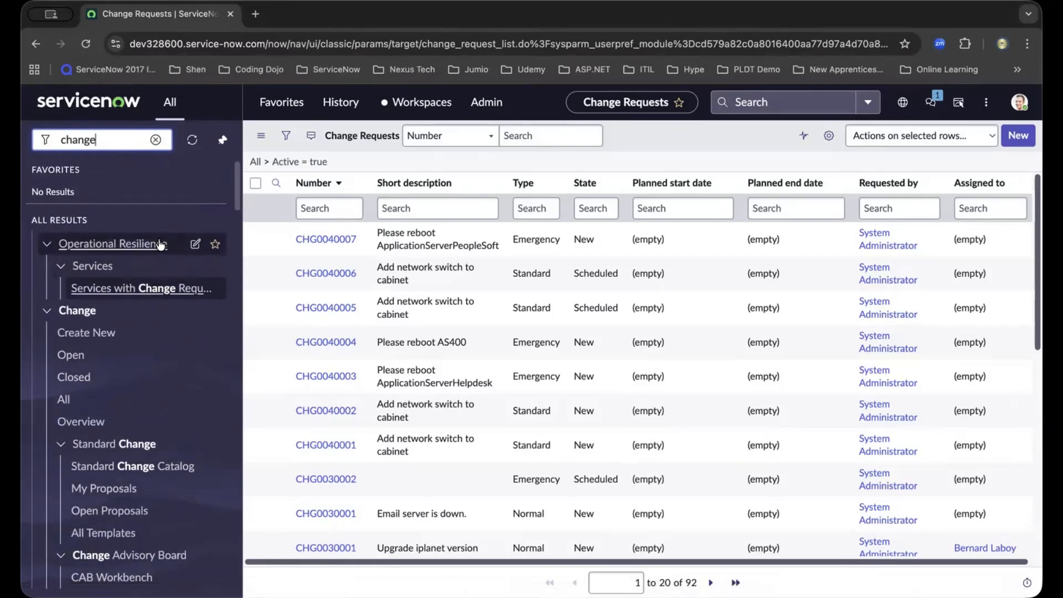
left_click(109, 361)
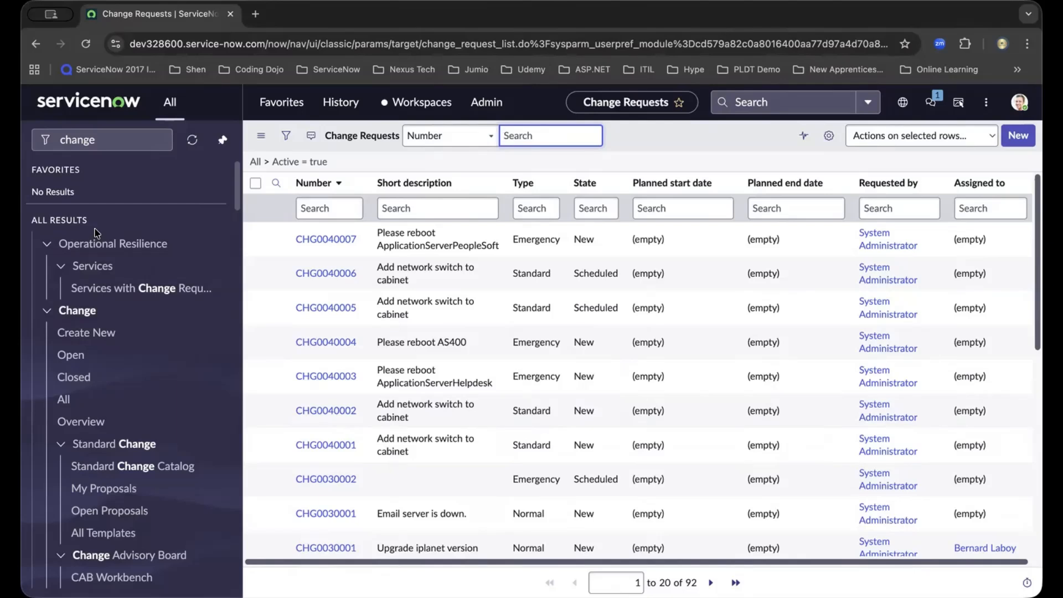
Step: Add a filter condition where Type is Normal to the active change requests, run it and review the list
left_click(286, 138)
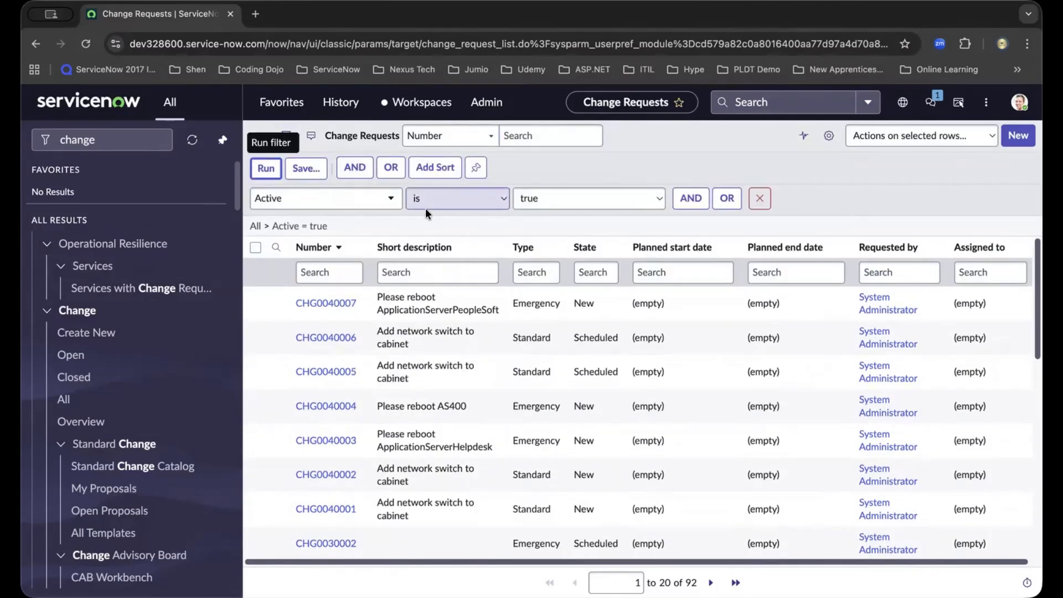
left_click(684, 201)
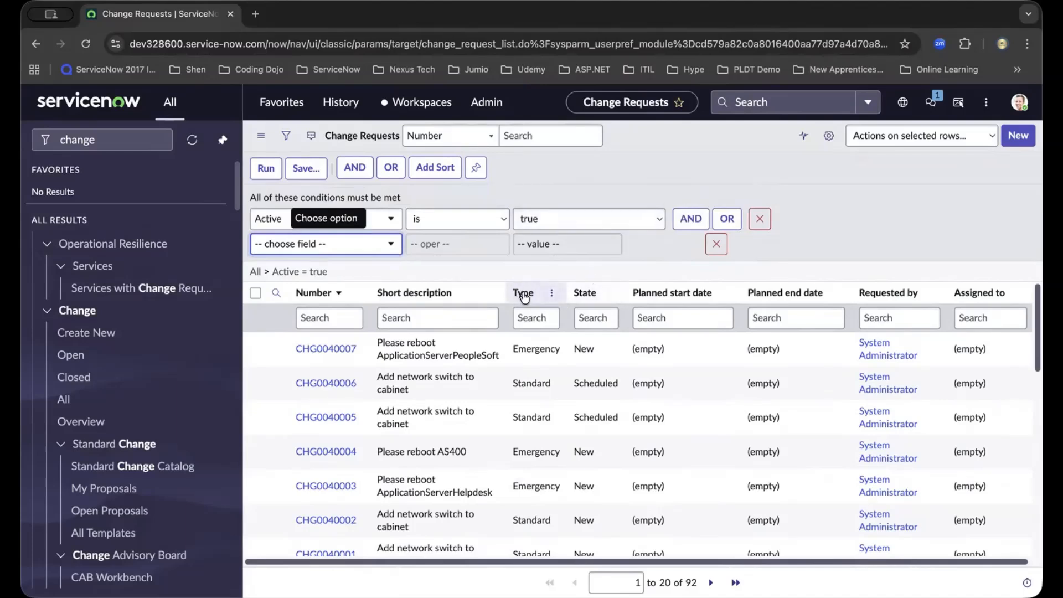
left_click(371, 242)
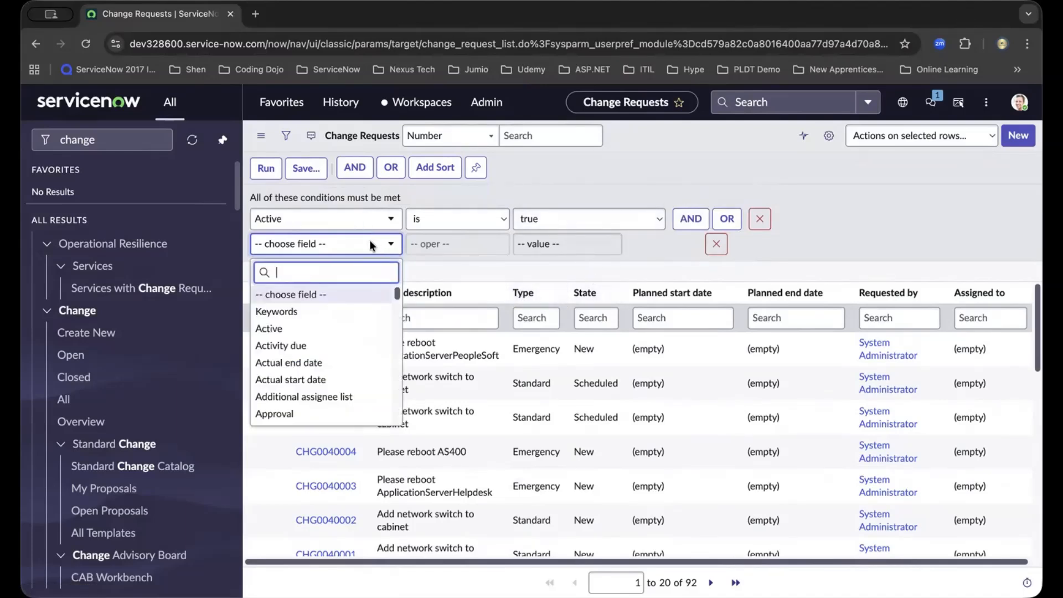
type("typ")
left_click(321, 329)
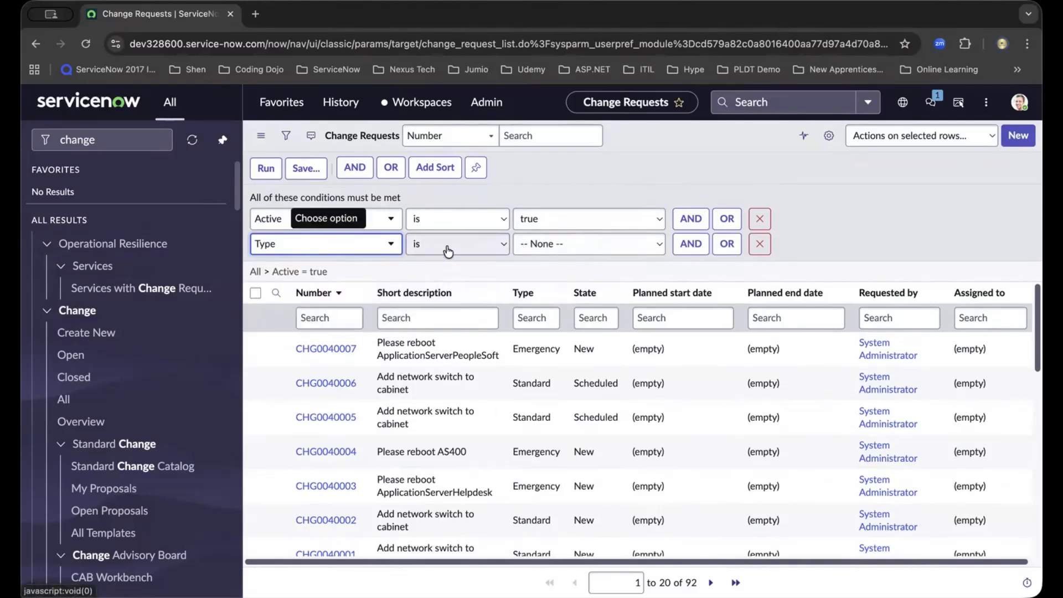
left_click(583, 244)
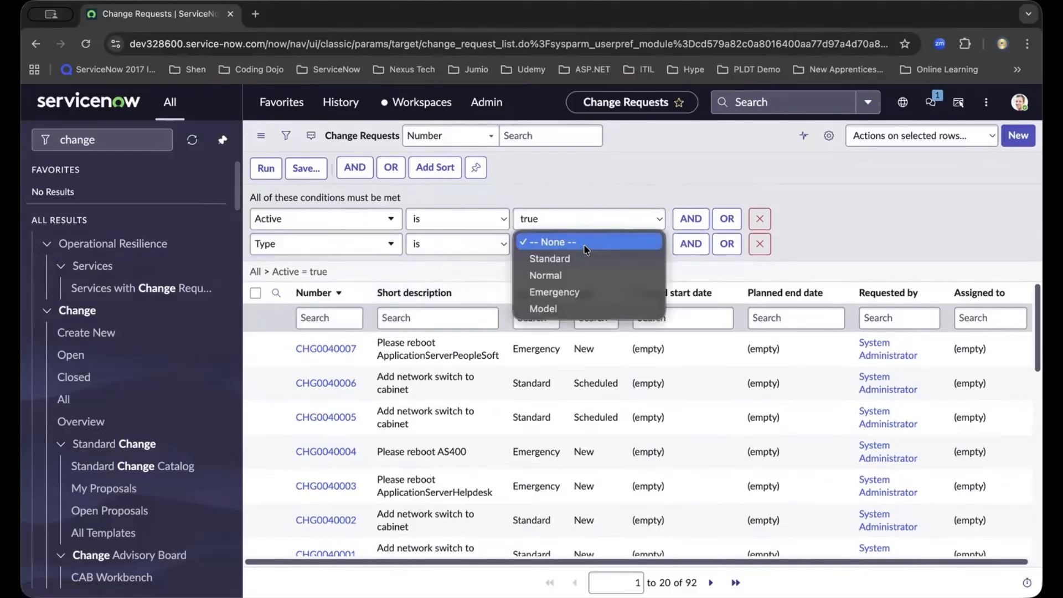
left_click(555, 276)
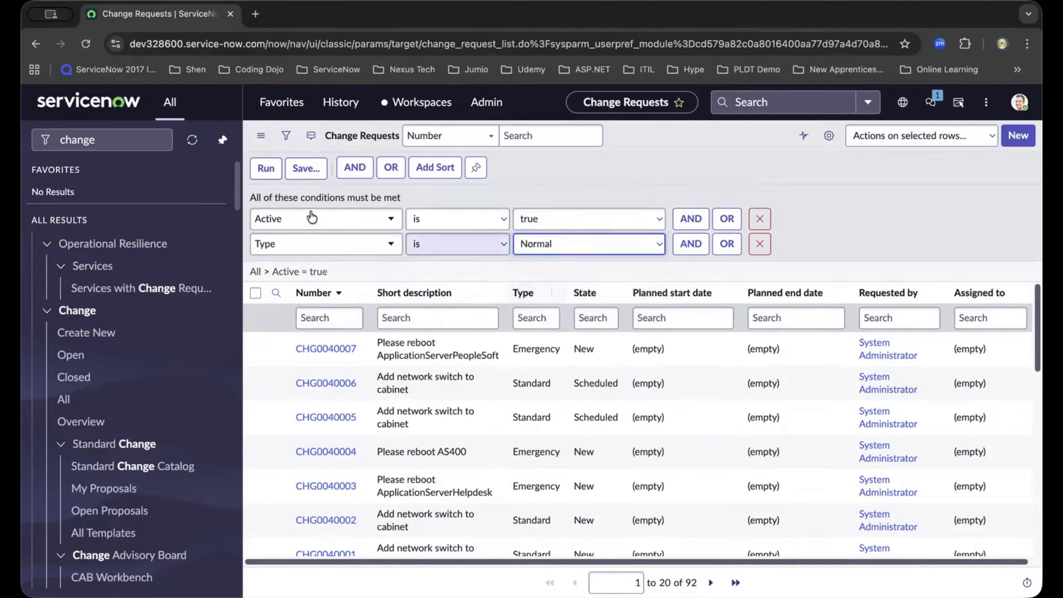
left_click(266, 168)
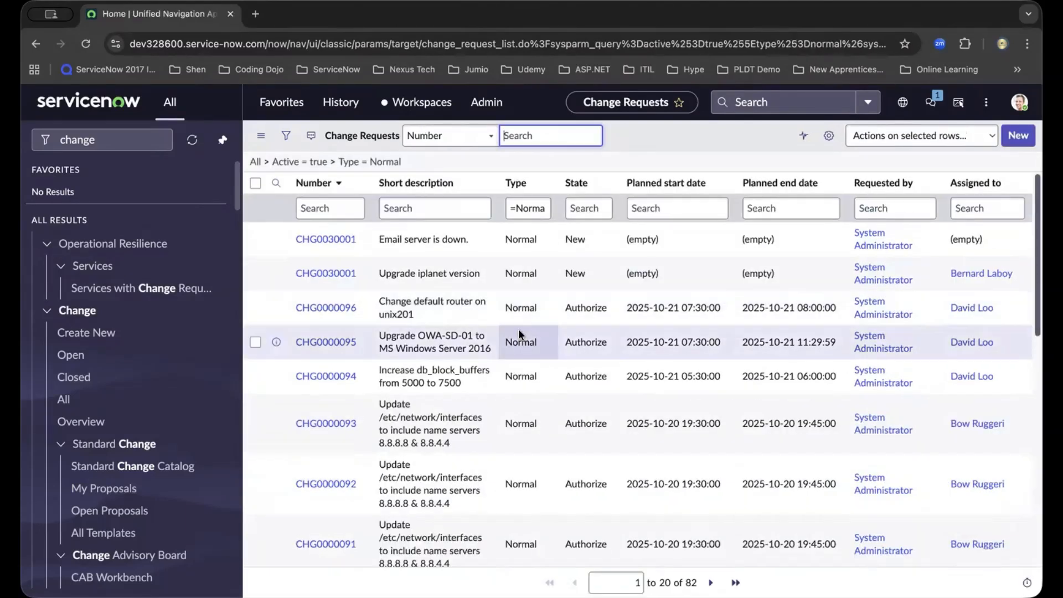
scroll(520, 330, "down", 10)
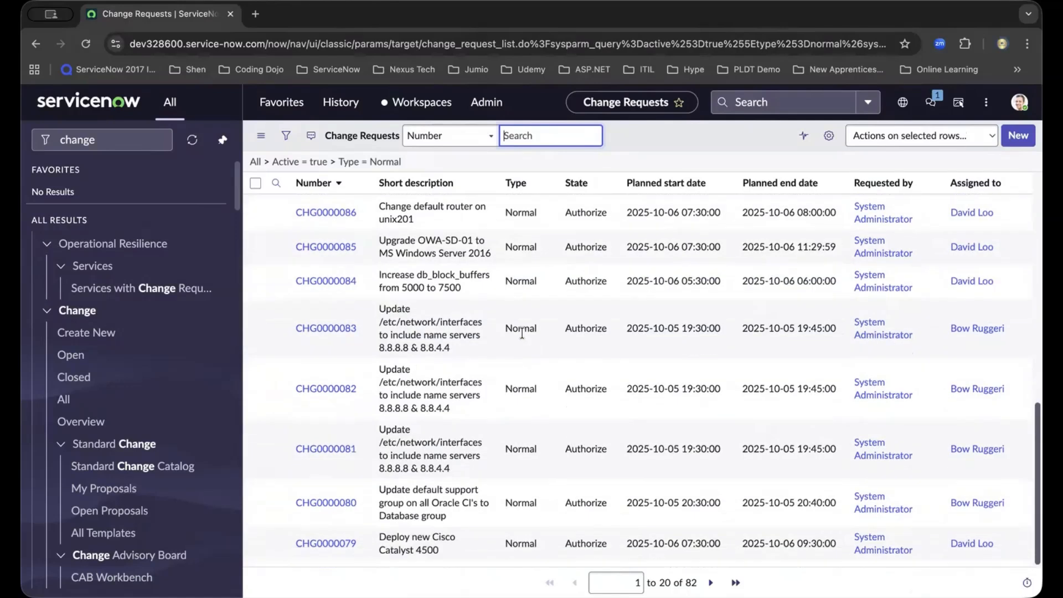
scroll(521, 332, "up", 5)
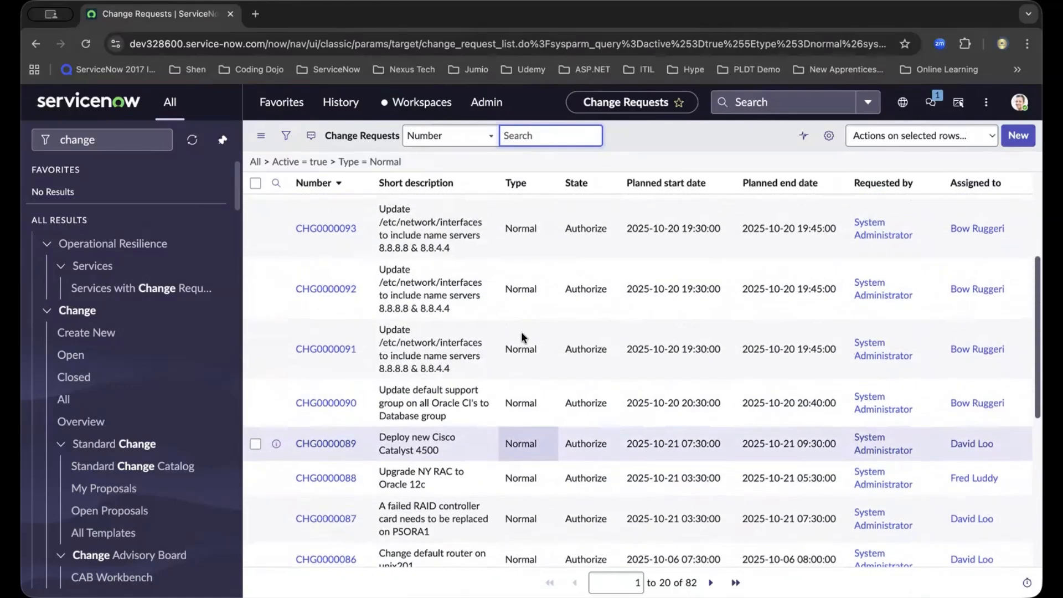
scroll(520, 331, "up", 5)
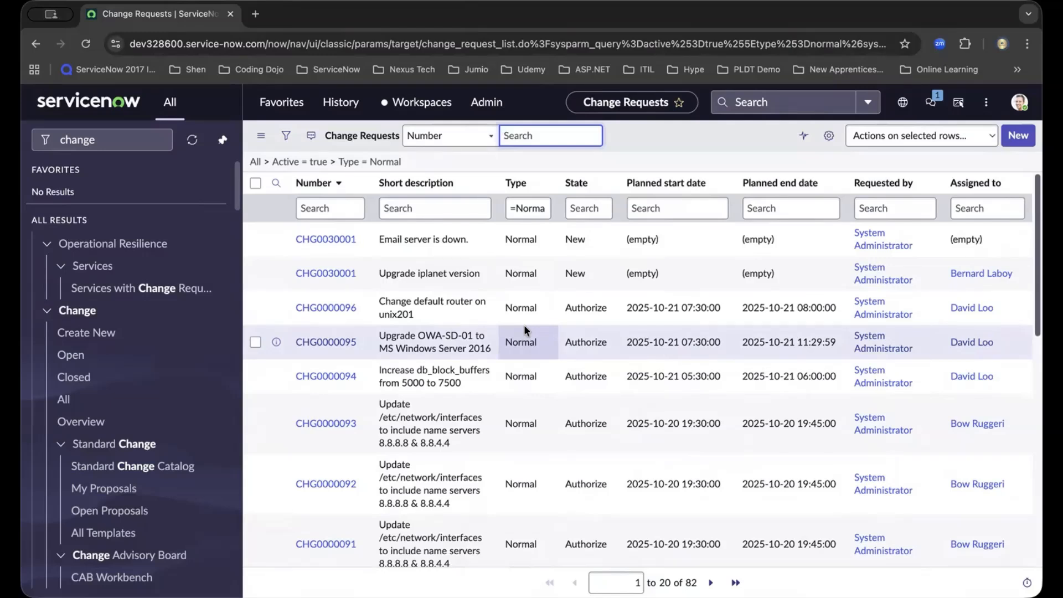
Step: Remove the Type condition from the filter and run it again with only Active is true
left_click(285, 136)
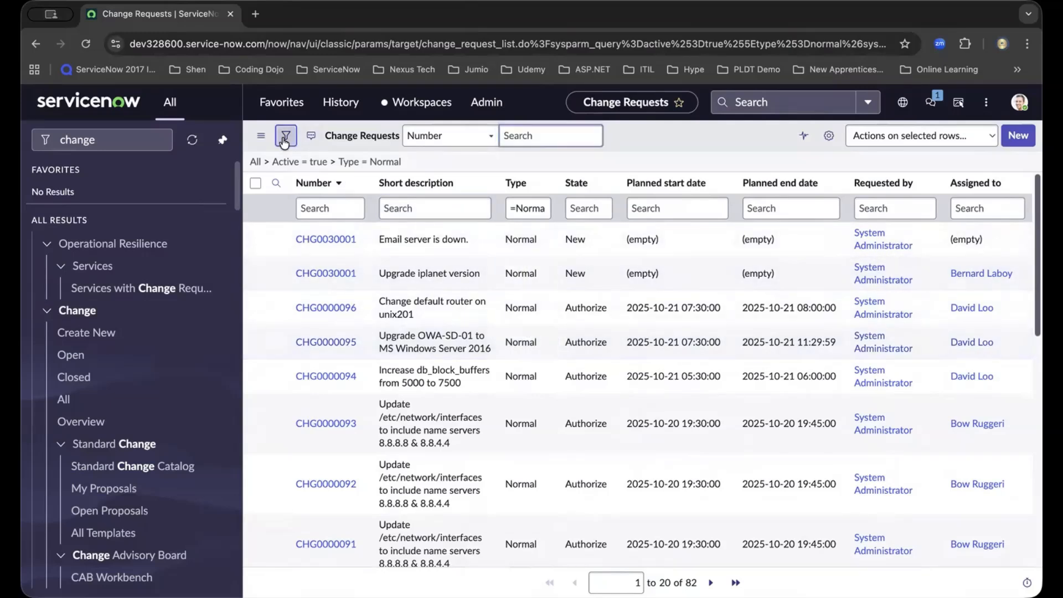
left_click(759, 244)
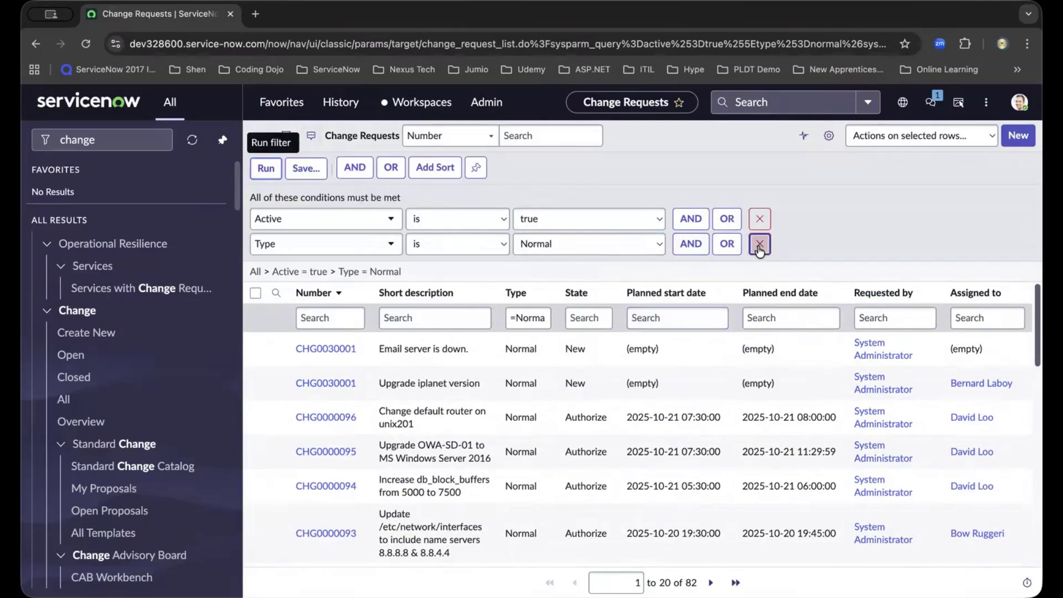
left_click(267, 169)
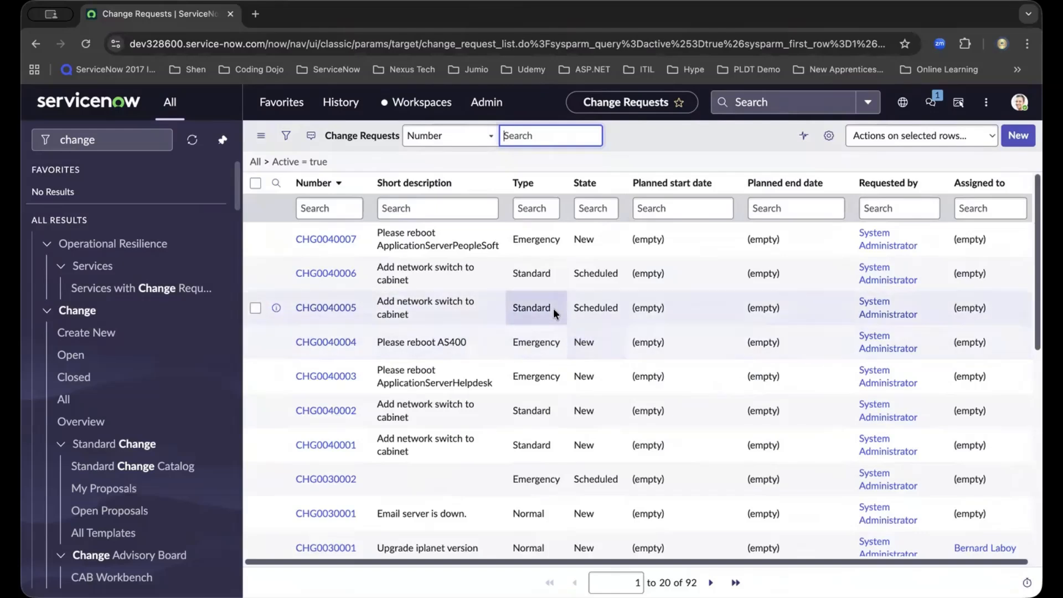
Step: Show only change requests matching the Standard type, and remove that Type condition from the filter again
right_click(533, 271)
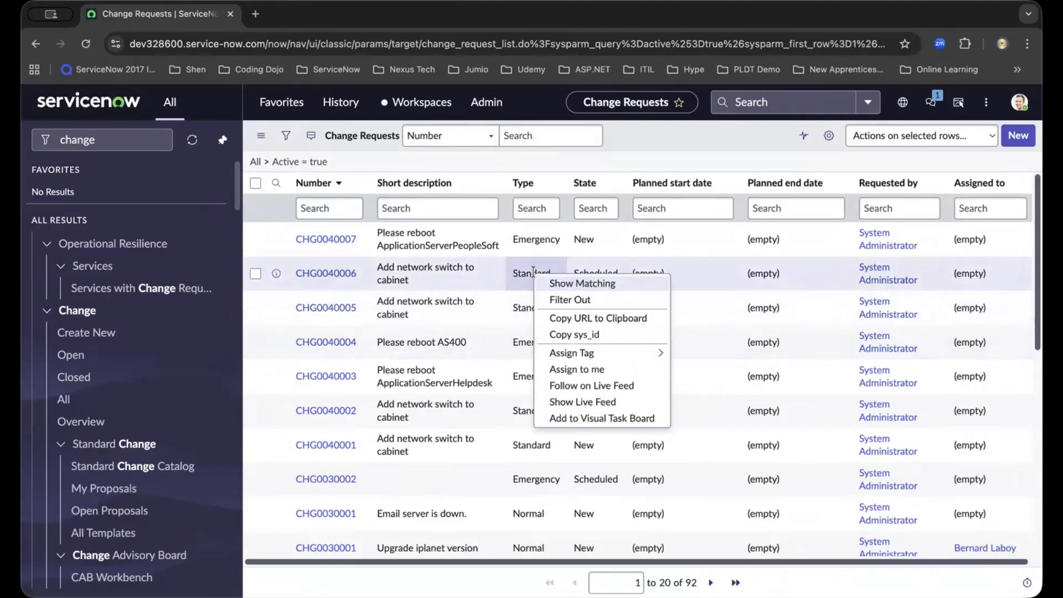
left_click(561, 283)
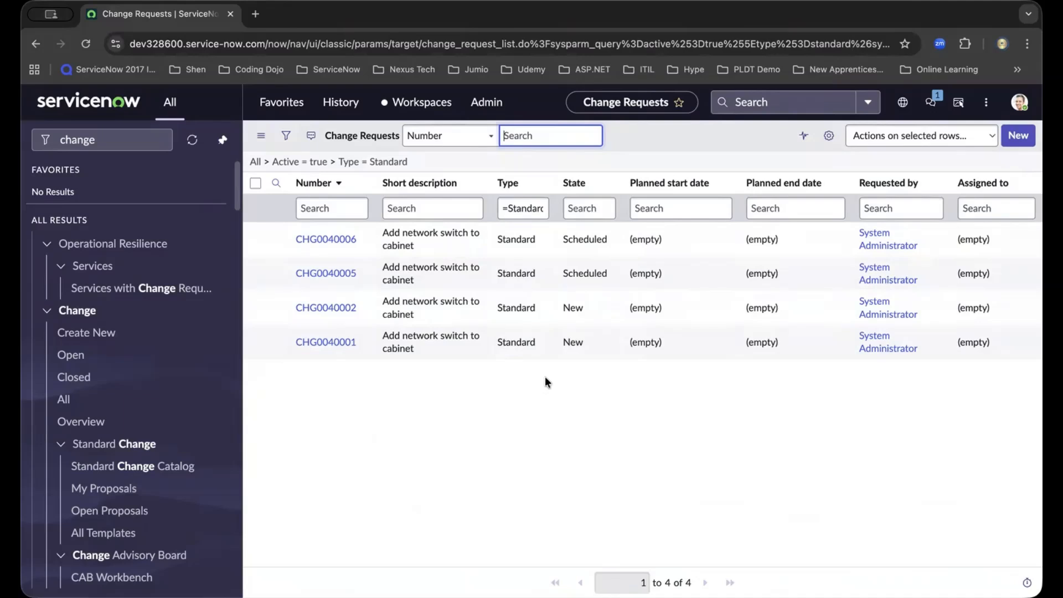
left_click(286, 136)
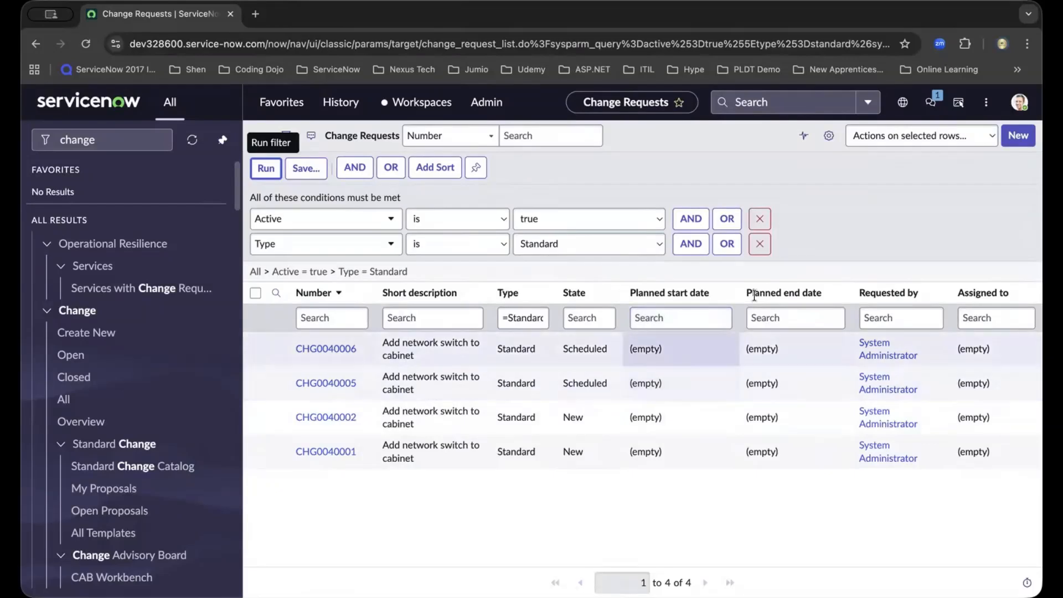
left_click(760, 248)
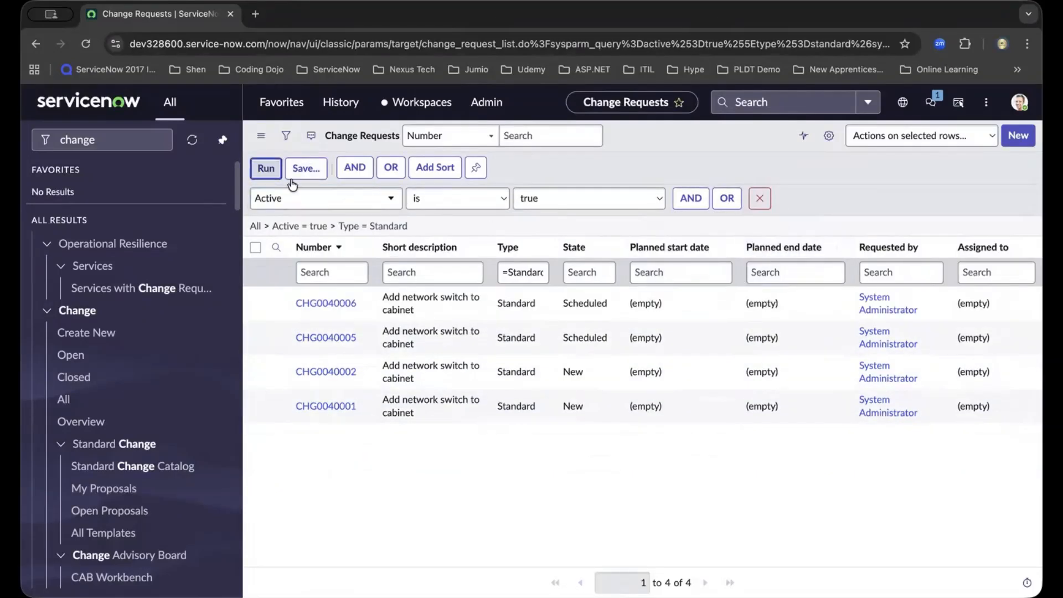
left_click(267, 168)
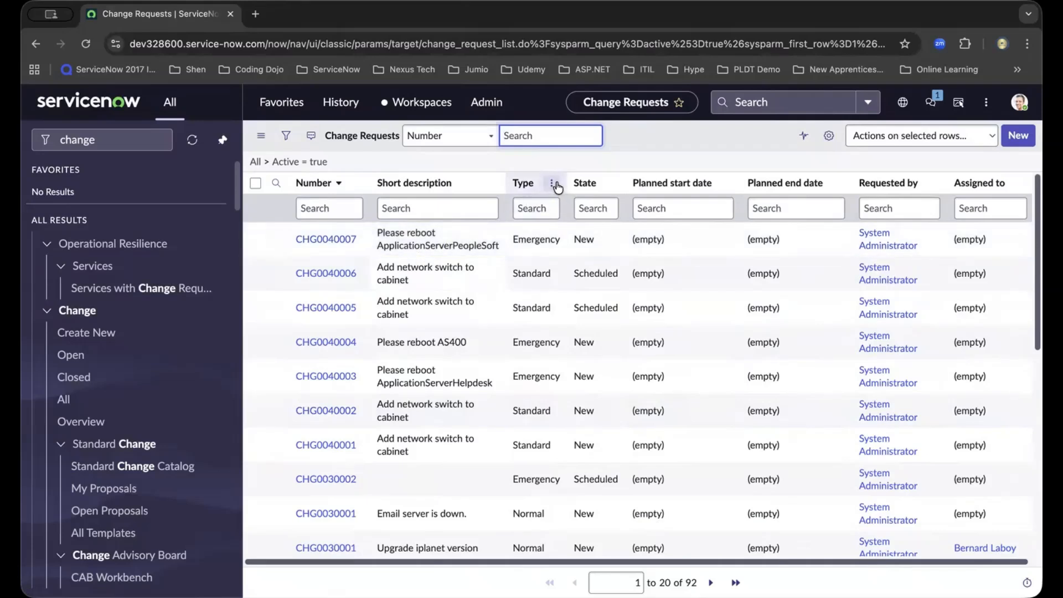
Step: Group the change request list by Type
left_click(553, 184)
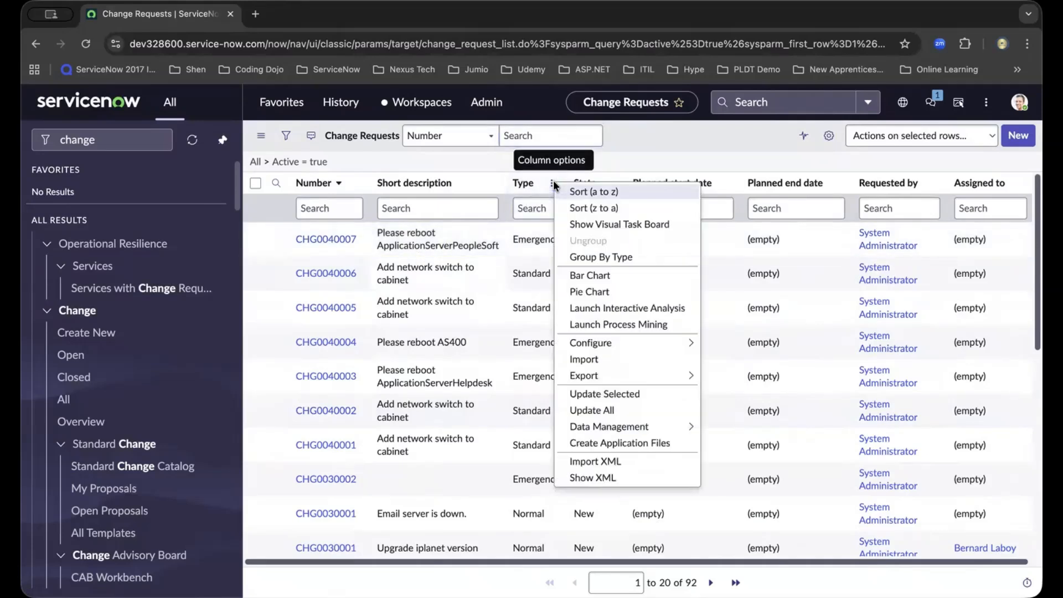
left_click(600, 256)
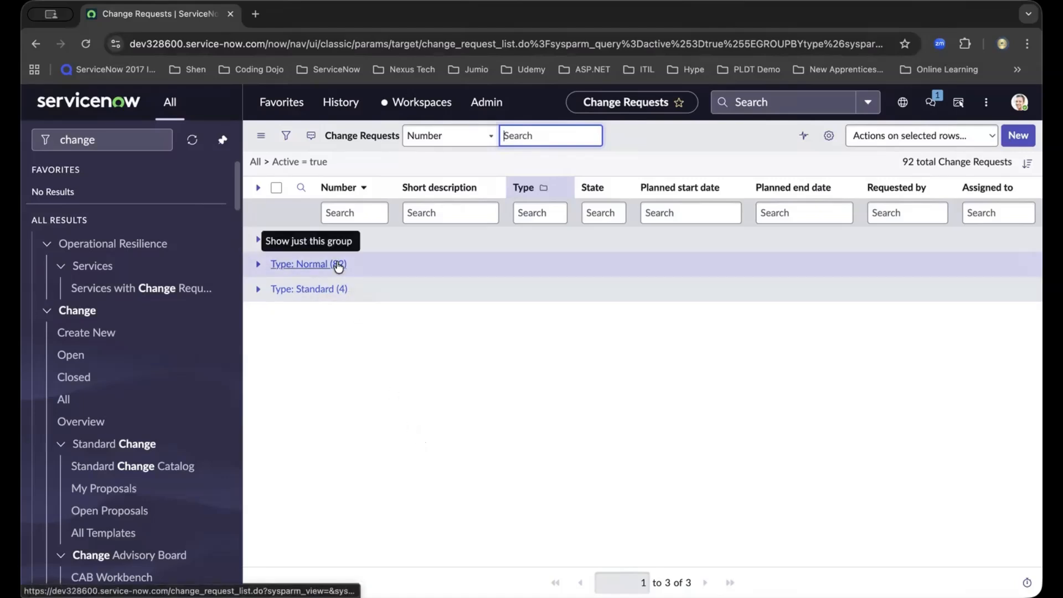
Step: Add the Assignment group column to the change request list and check it at the end of the columns
left_click(828, 136)
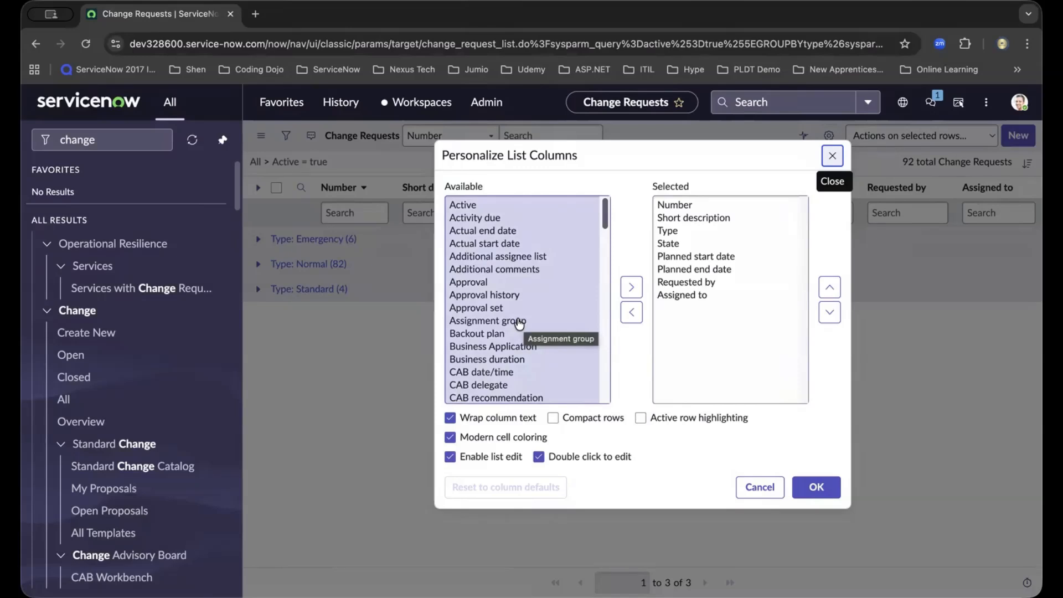
left_click(552, 321)
left_click(630, 288)
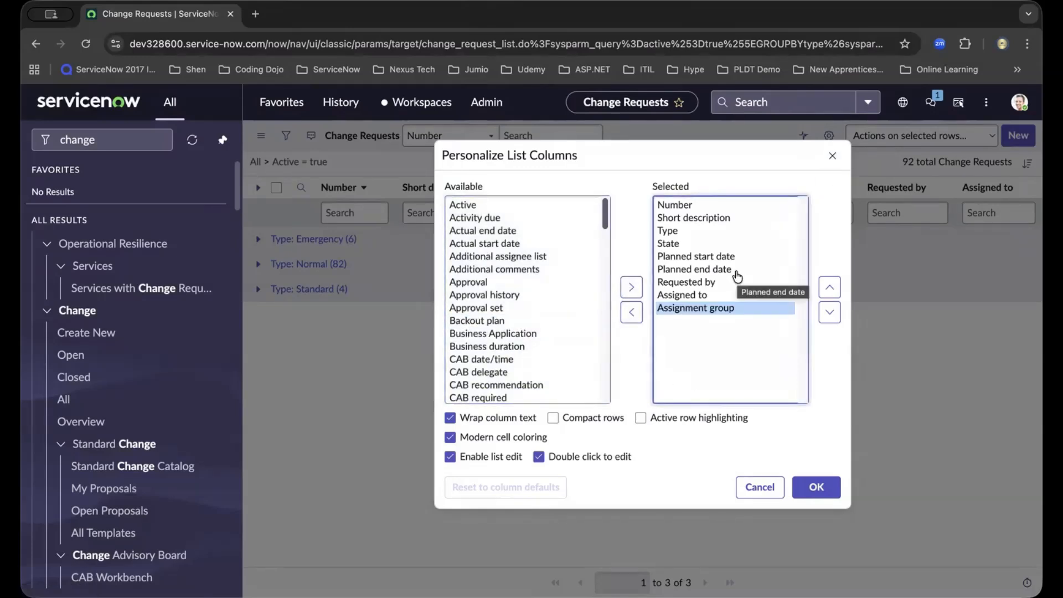
scroll(555, 310, "down", 5)
scroll(556, 310, "down", 3)
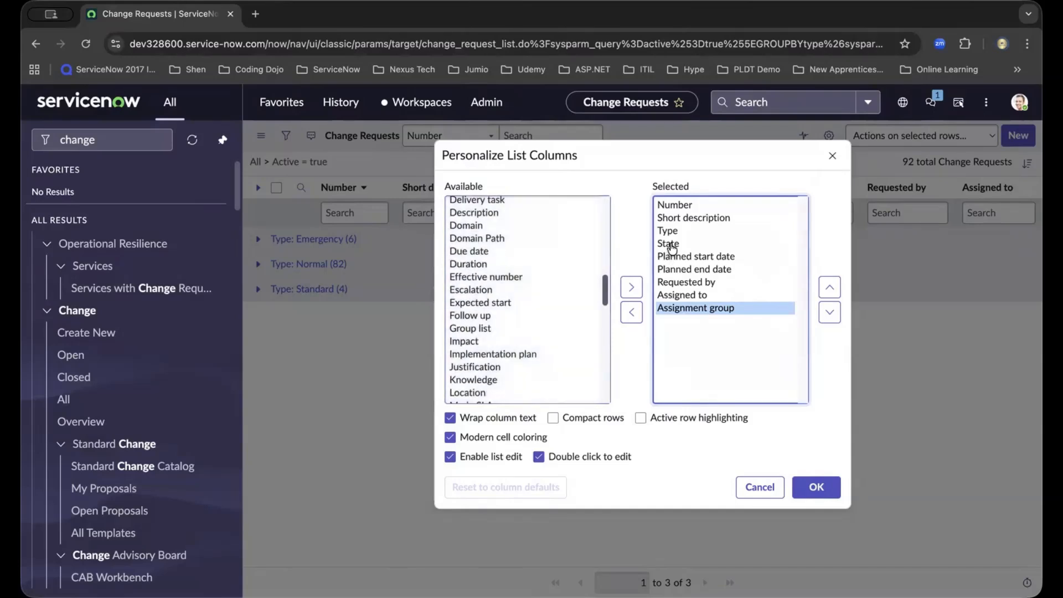
left_click(669, 243)
left_click(816, 487)
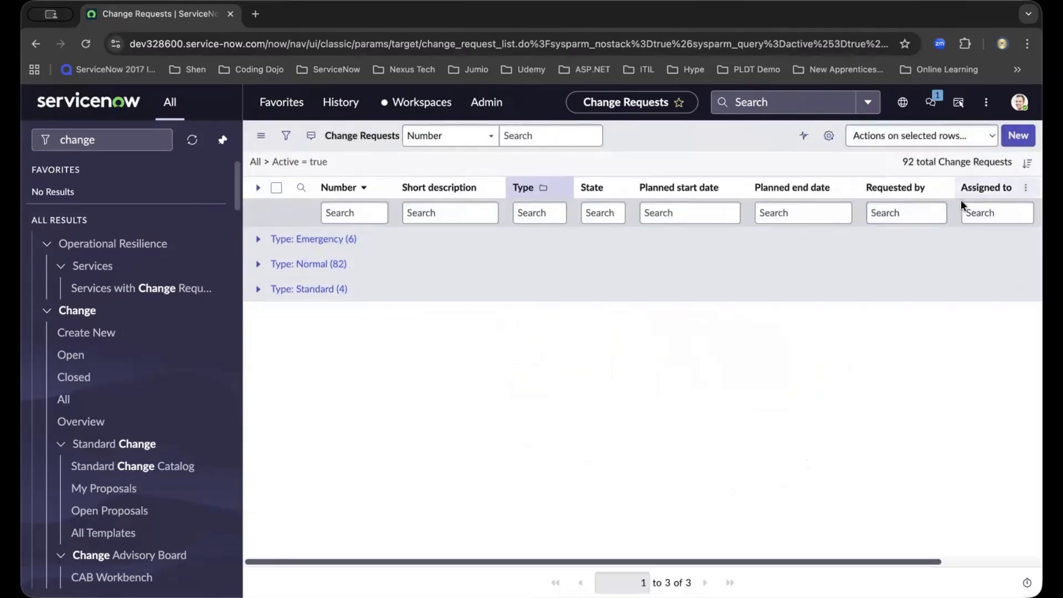
left_click_drag(757, 559, 903, 559)
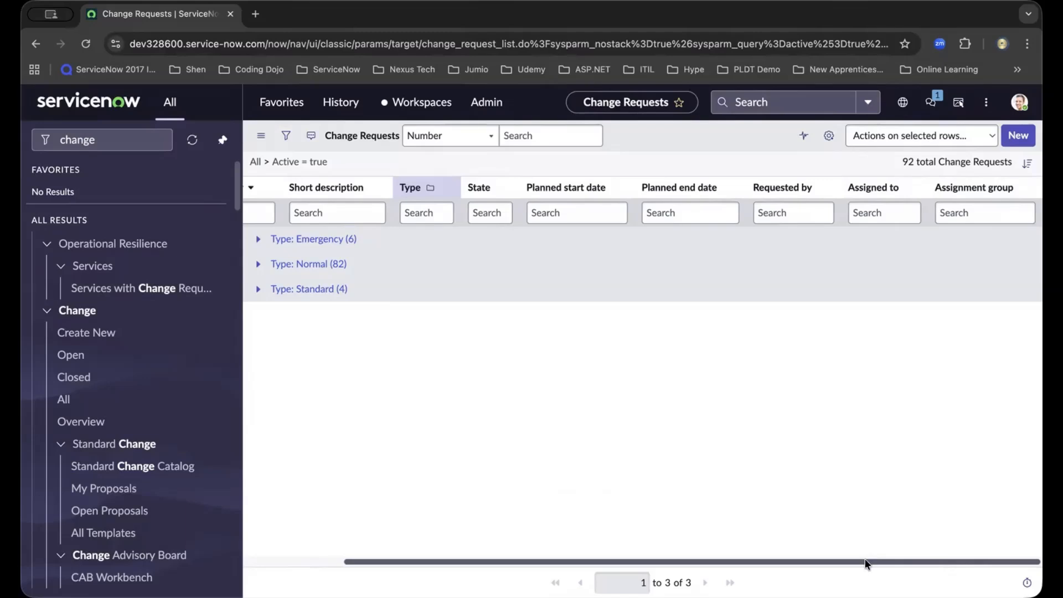
left_click_drag(865, 560, 640, 553)
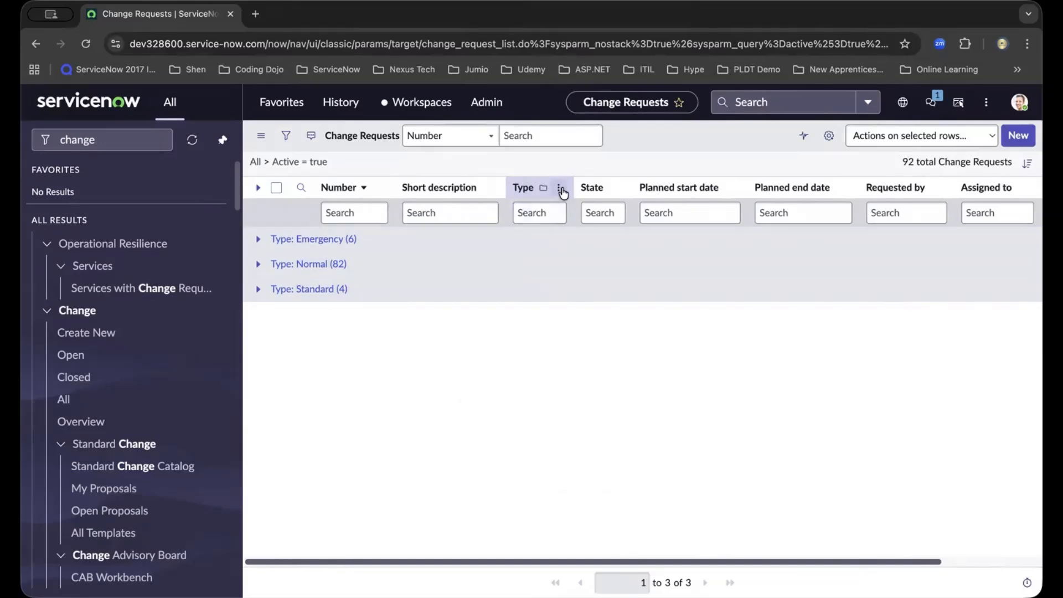
Step: Ungroup the change request list and generate a bar chart from the Type column
left_click(561, 190)
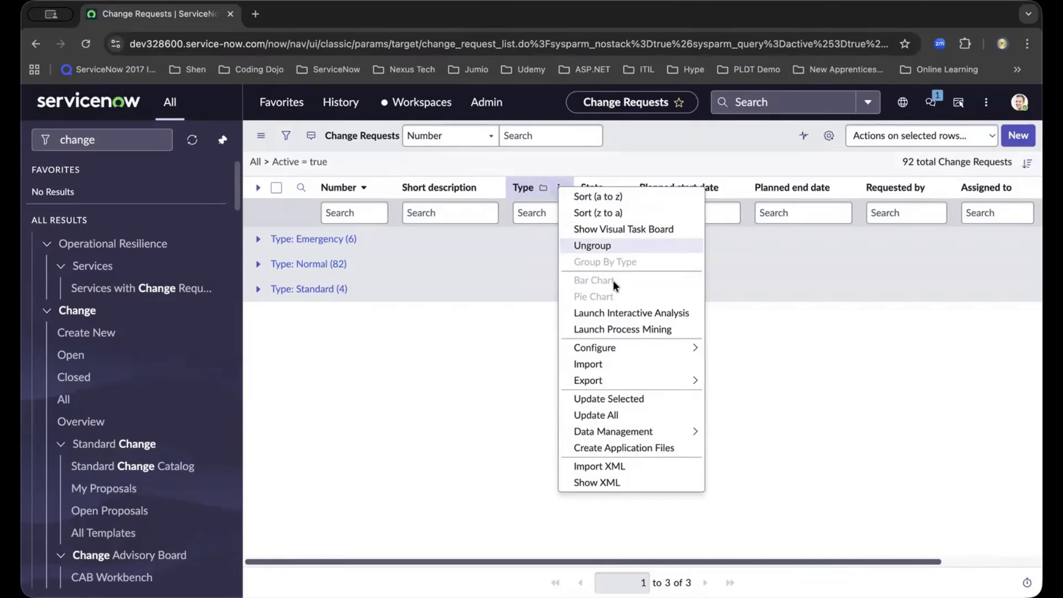
left_click(596, 245)
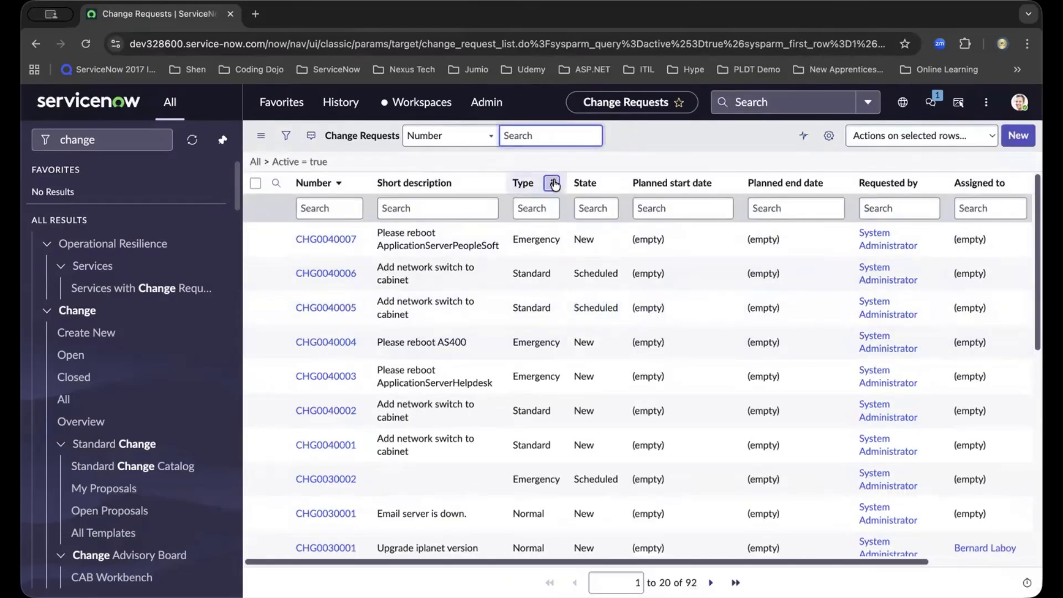
left_click(553, 183)
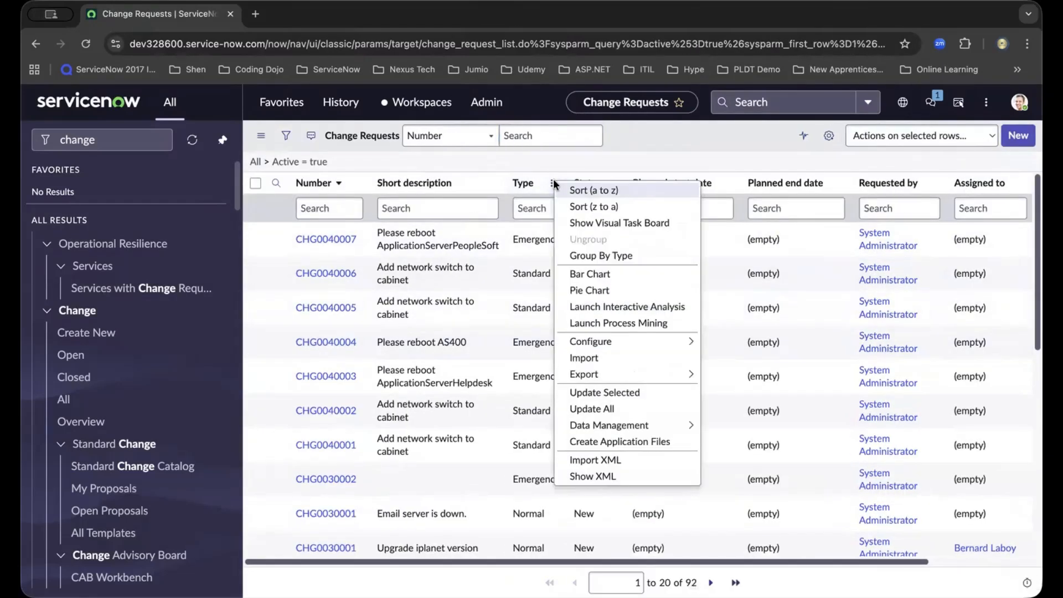
left_click(590, 273)
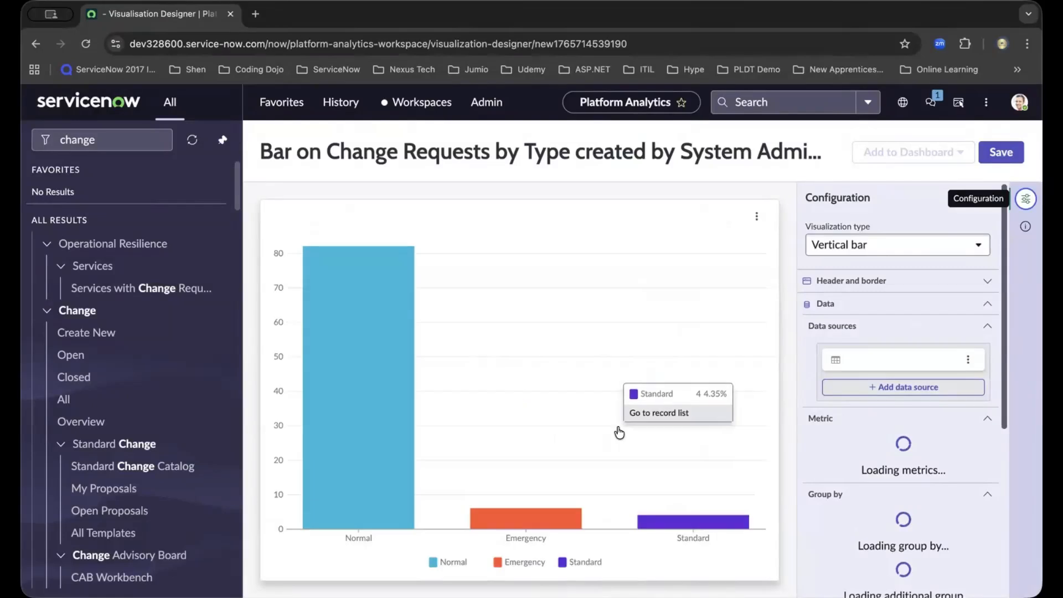
Step: Set the bar chart's title to "Change Report" in its header settings
left_click(886, 281)
left_click(858, 355)
type("Change Report")
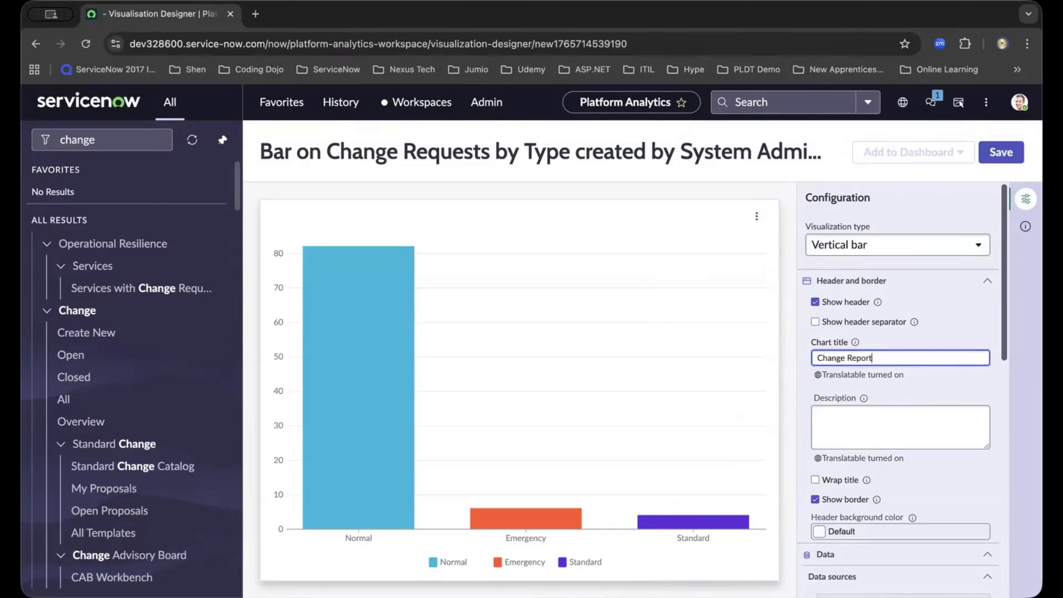
Step: Save the visualization under the name "Change Report" and check the options for adding it to a dashboard
left_click(992, 152)
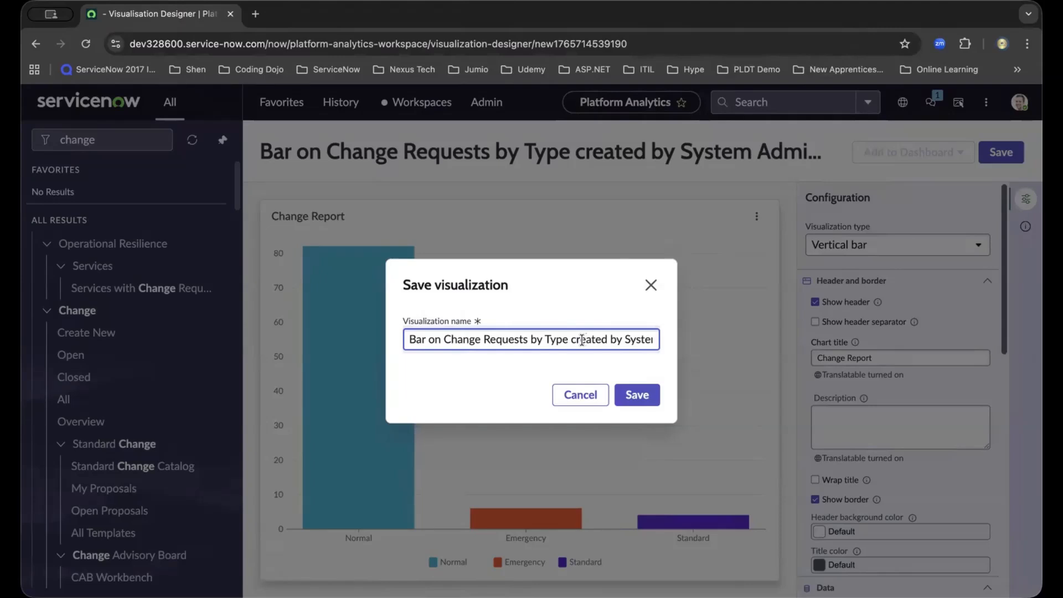
key("super+a")
type("ChangeRep")
key("BackSpace")
key("BackSpace")
key("BackSpace")
type("Report")
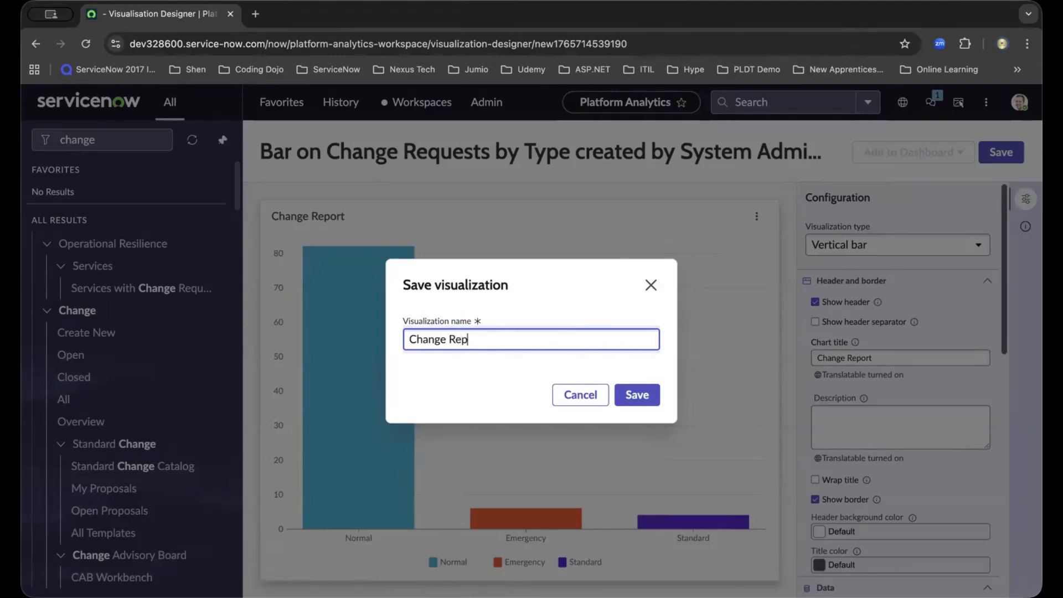
left_click(636, 394)
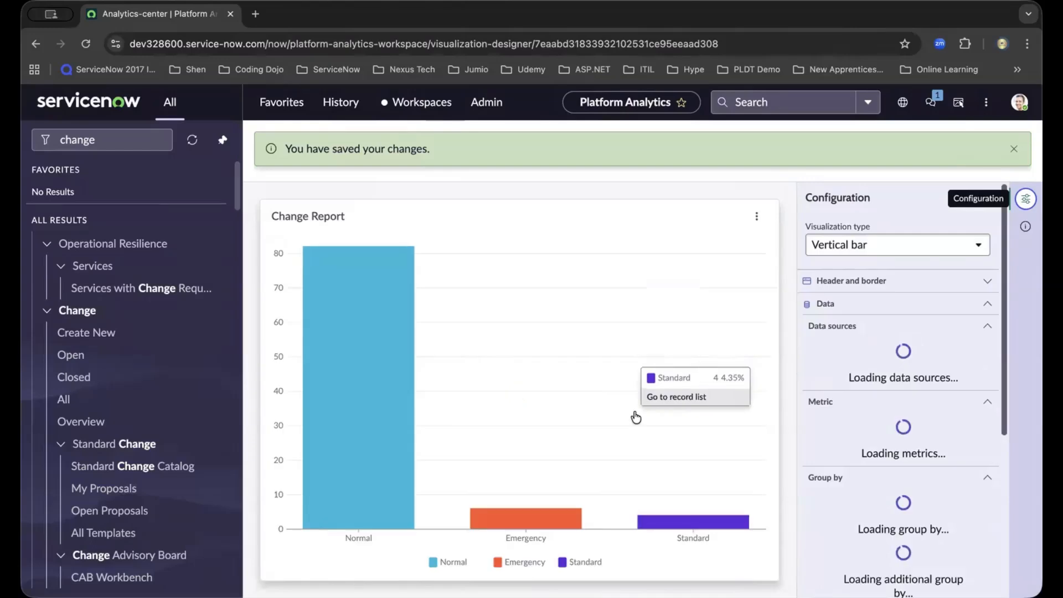
left_click(1013, 148)
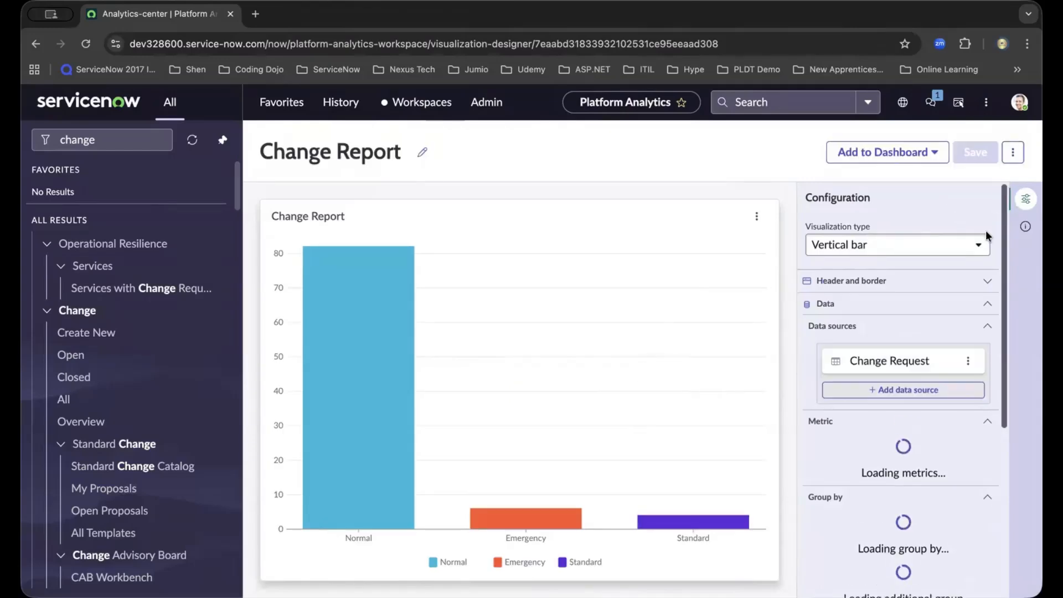
left_click(936, 153)
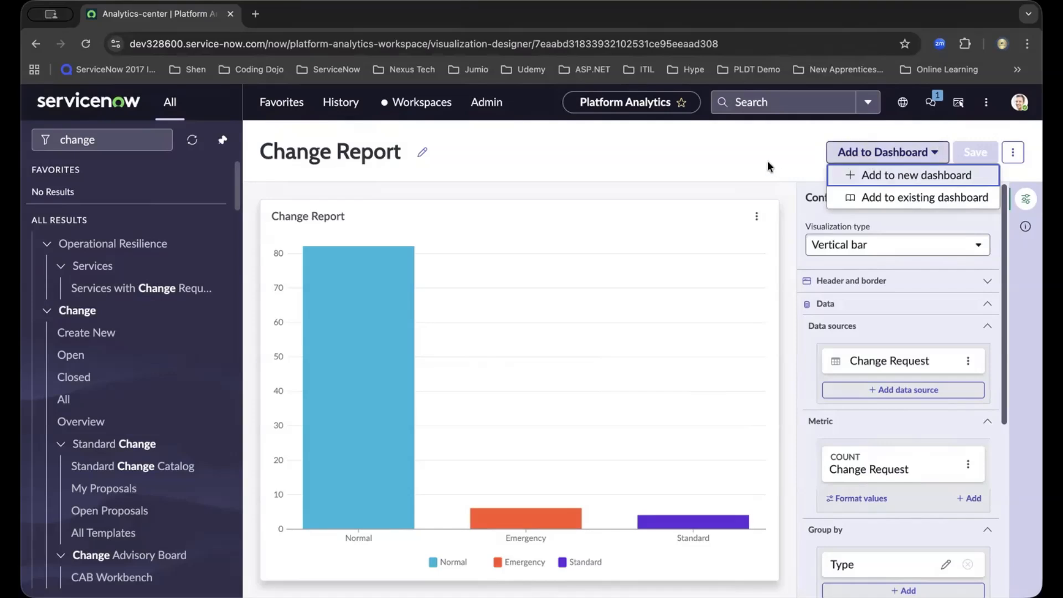
left_click(752, 155)
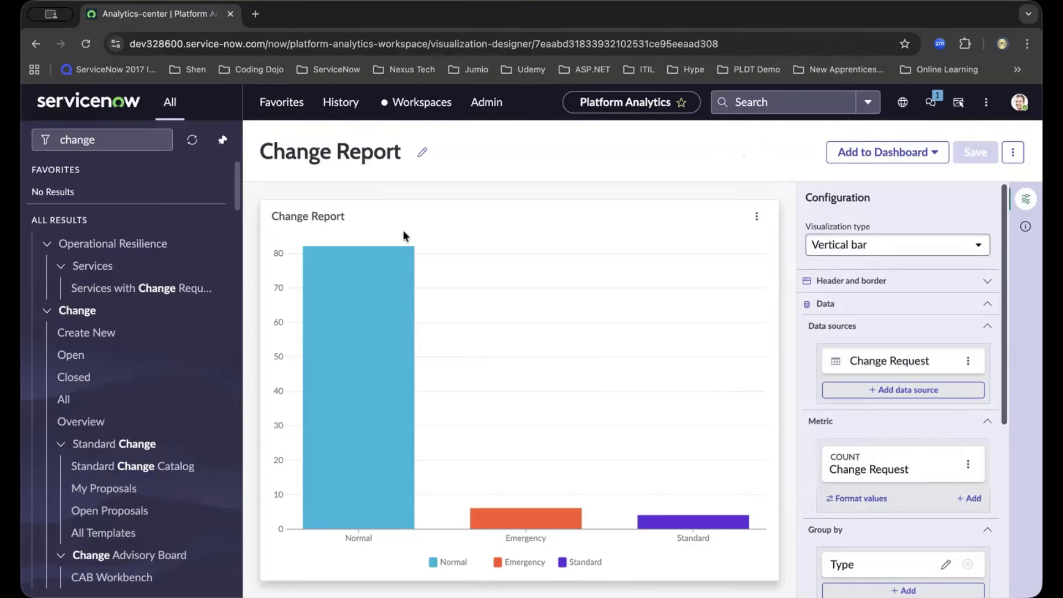
Step: Open the list of open change requests and show only those matching the Scheduled state
left_click(100, 360)
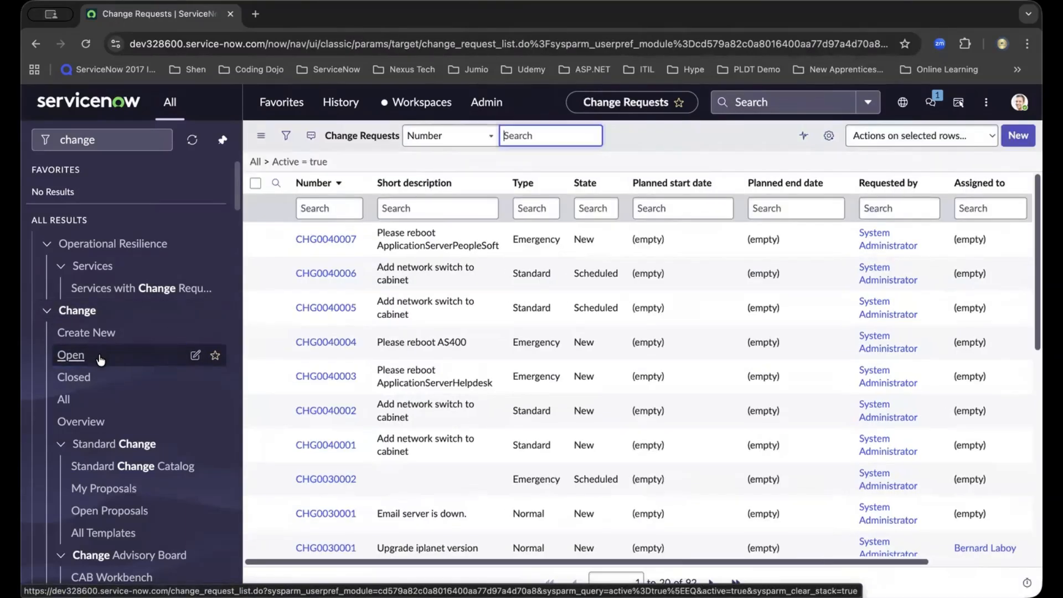
left_click(283, 137)
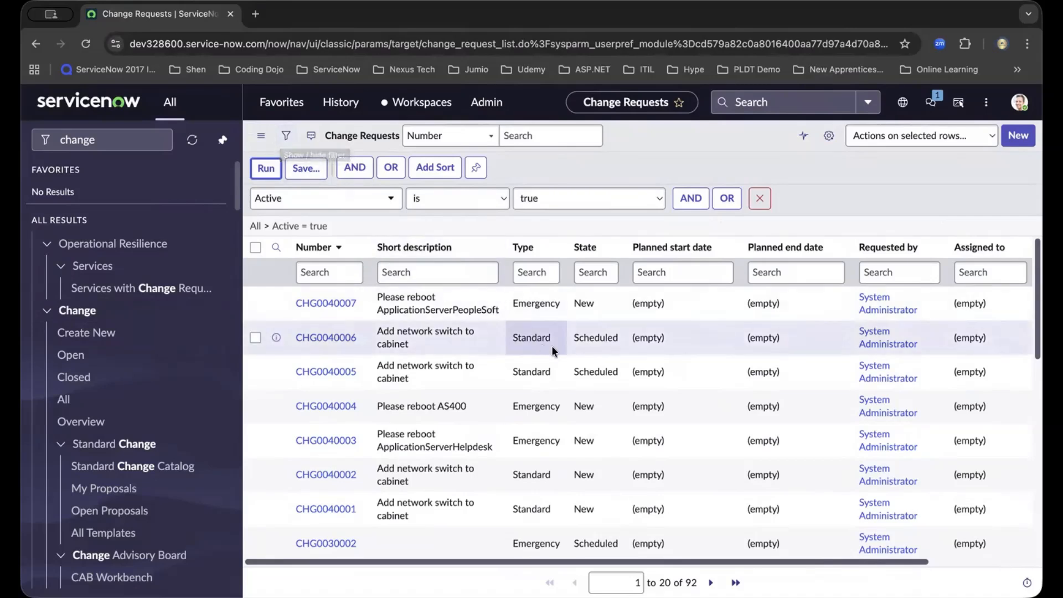
right_click(585, 336)
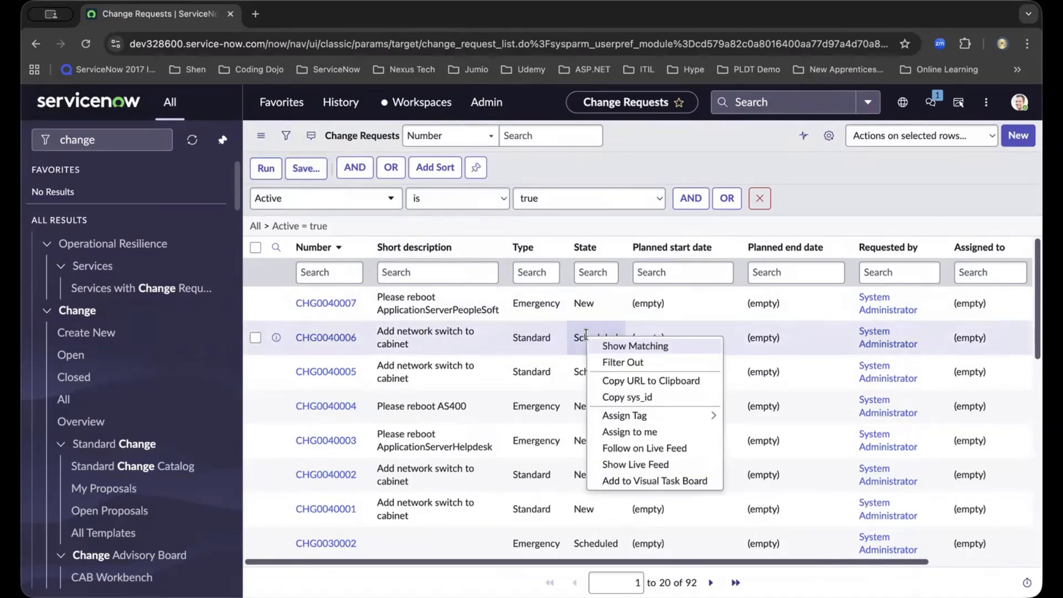
left_click(608, 344)
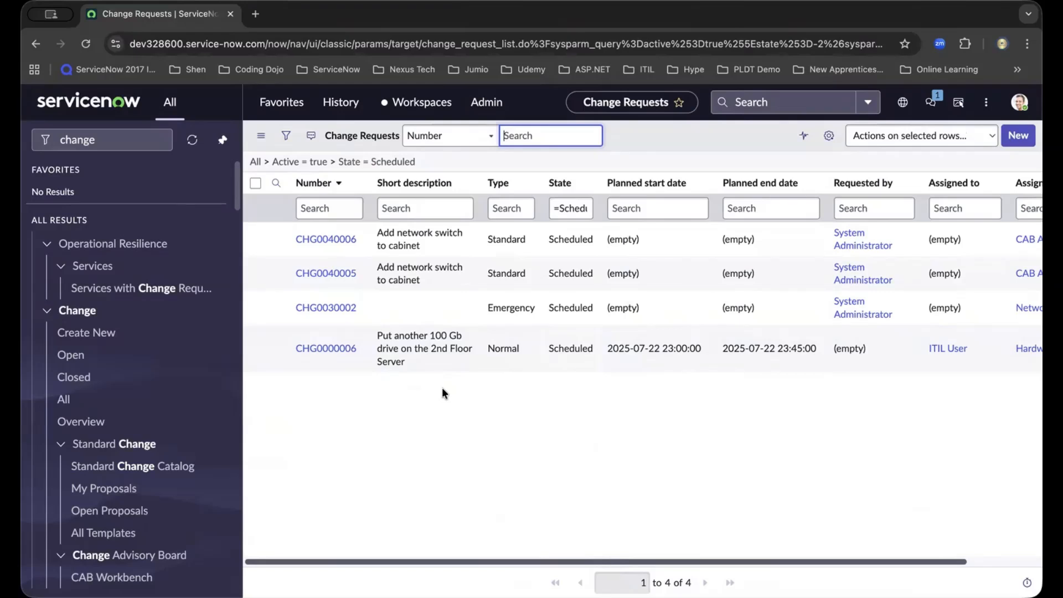
Step: Save the current list filter as "Scheduled State Change", visible to Me
left_click(287, 136)
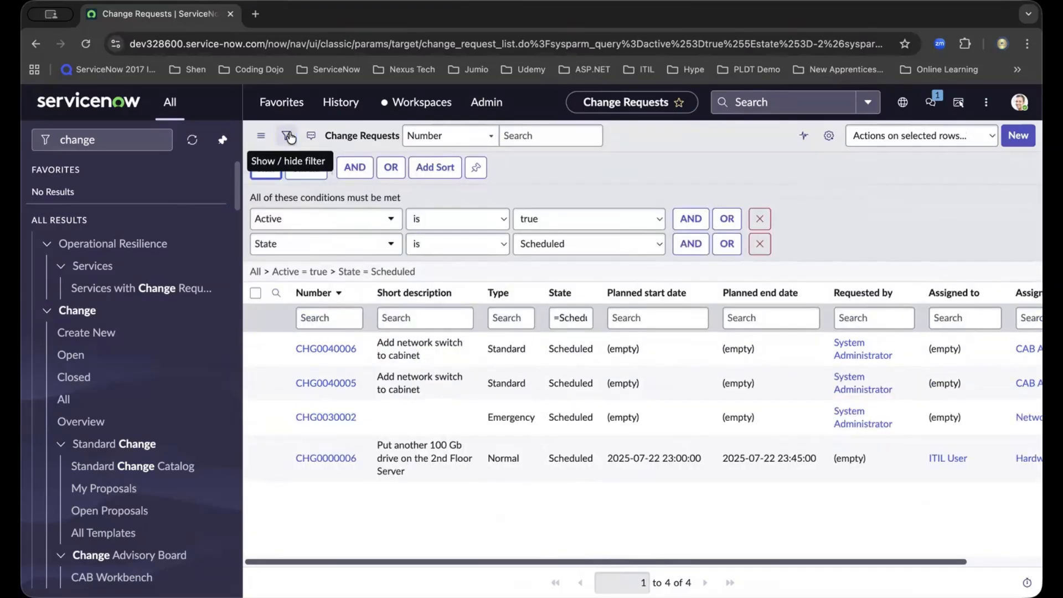
left_click(306, 168)
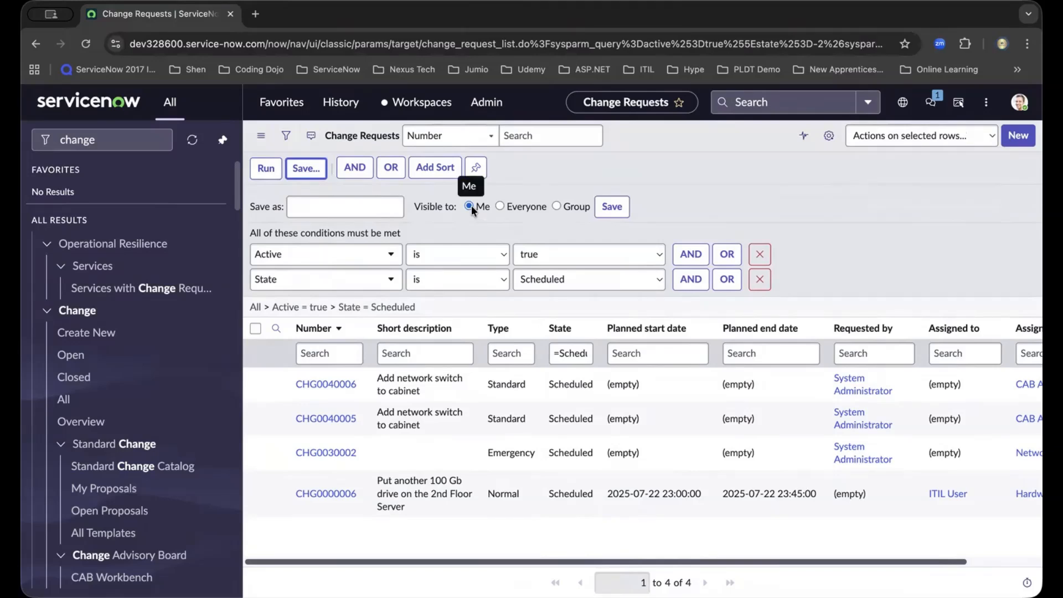
left_click(383, 209)
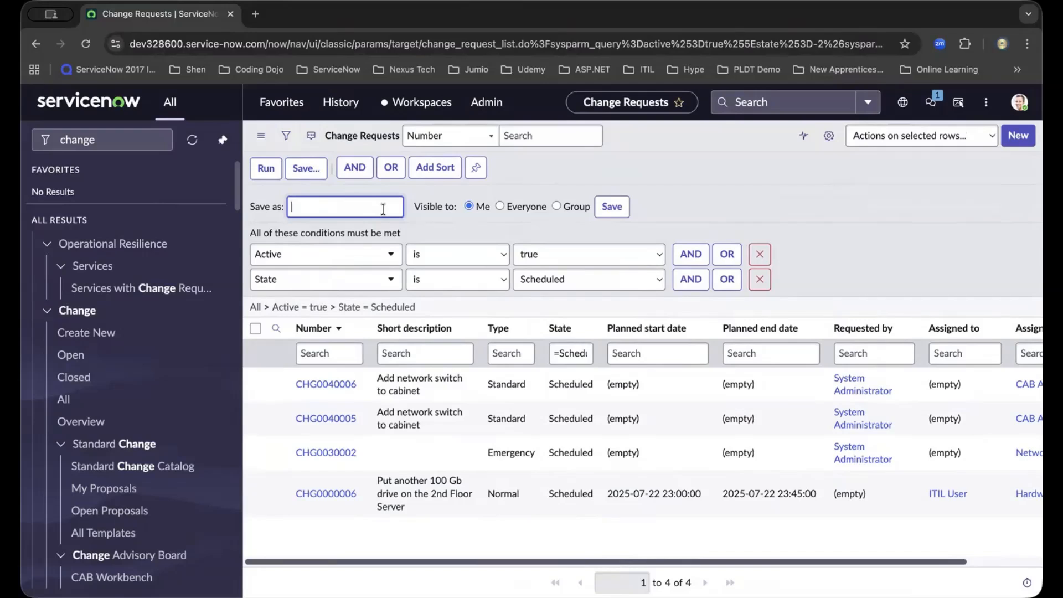
type("Scheduled State Change")
left_click(612, 206)
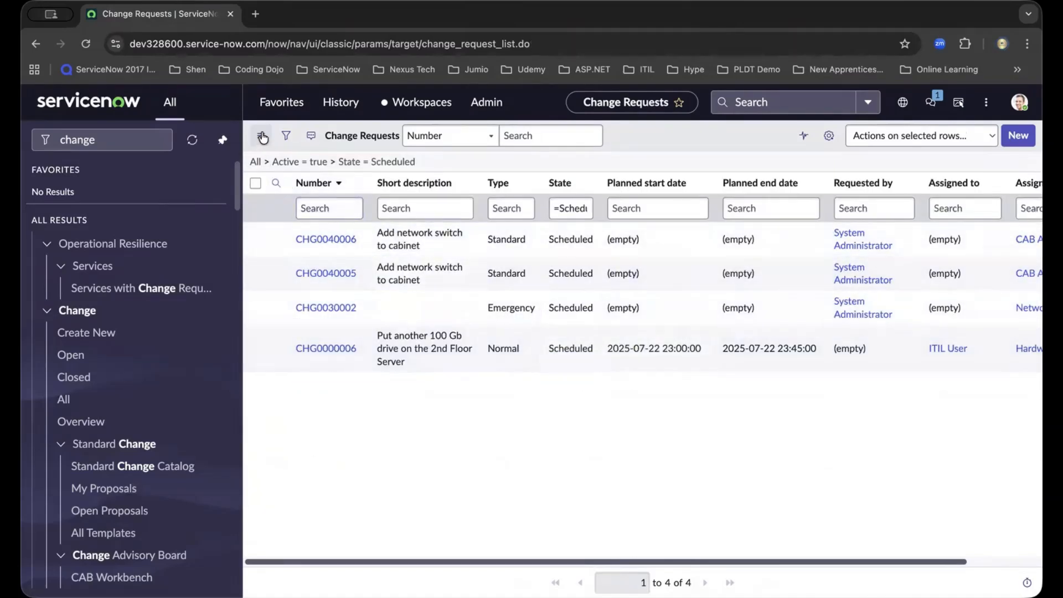
Step: Check the change request list's saved filters for "Scheduled State Change"
left_click(262, 138)
mouse_move(284, 158)
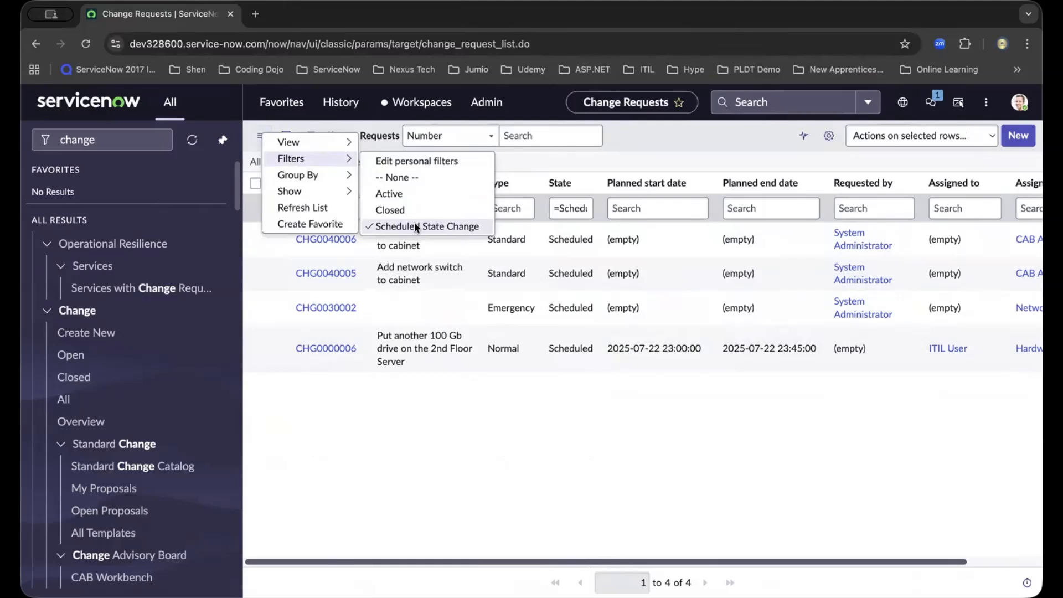
left_click(629, 139)
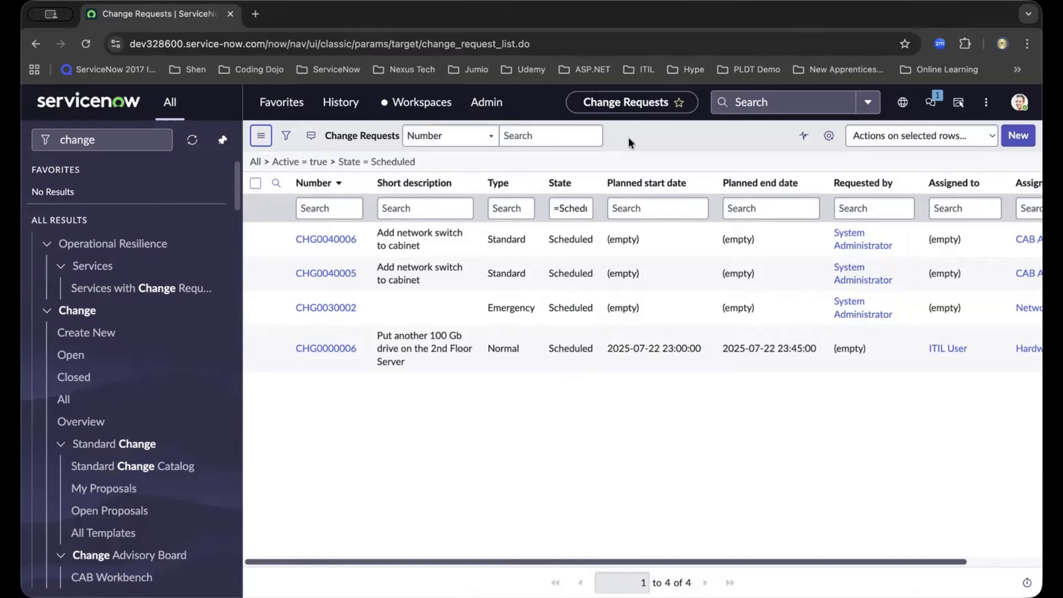
Step: Search the navigator for "platform analyt" and open the Data Visualizations library
left_click(113, 138)
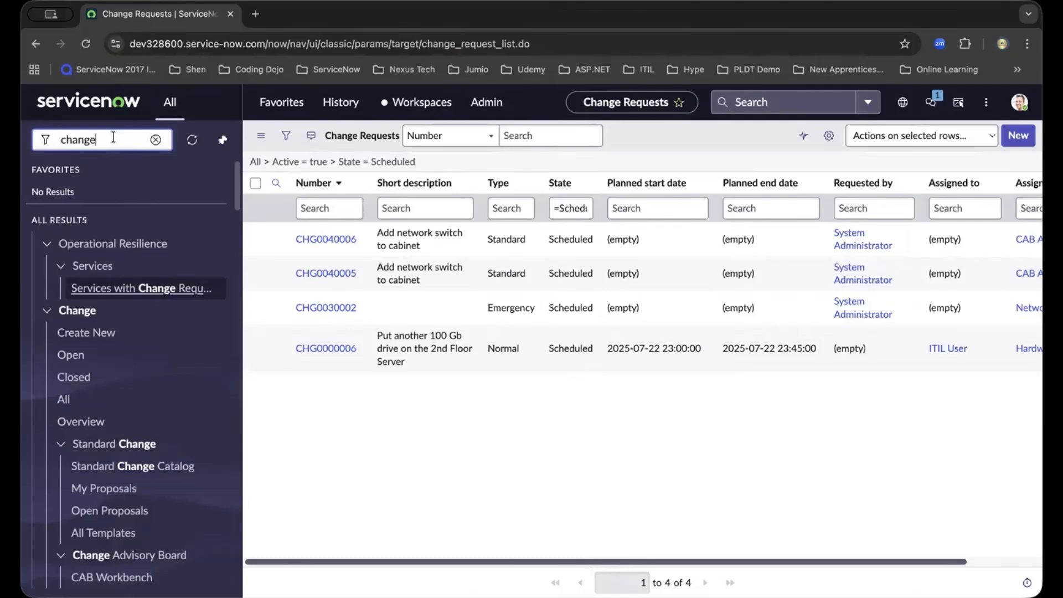
double_click(113, 138)
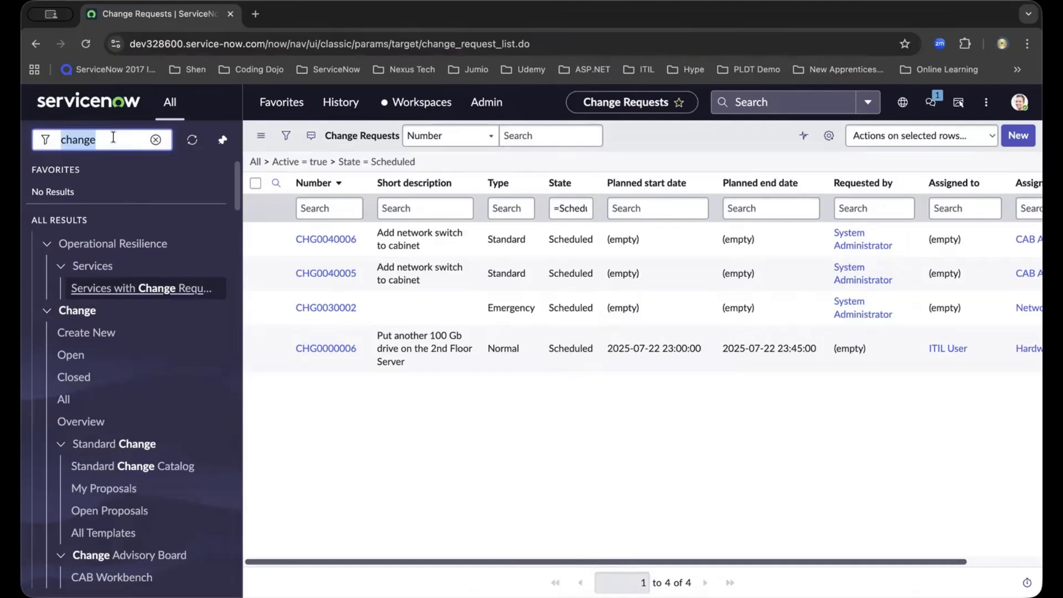
type("platform analyt")
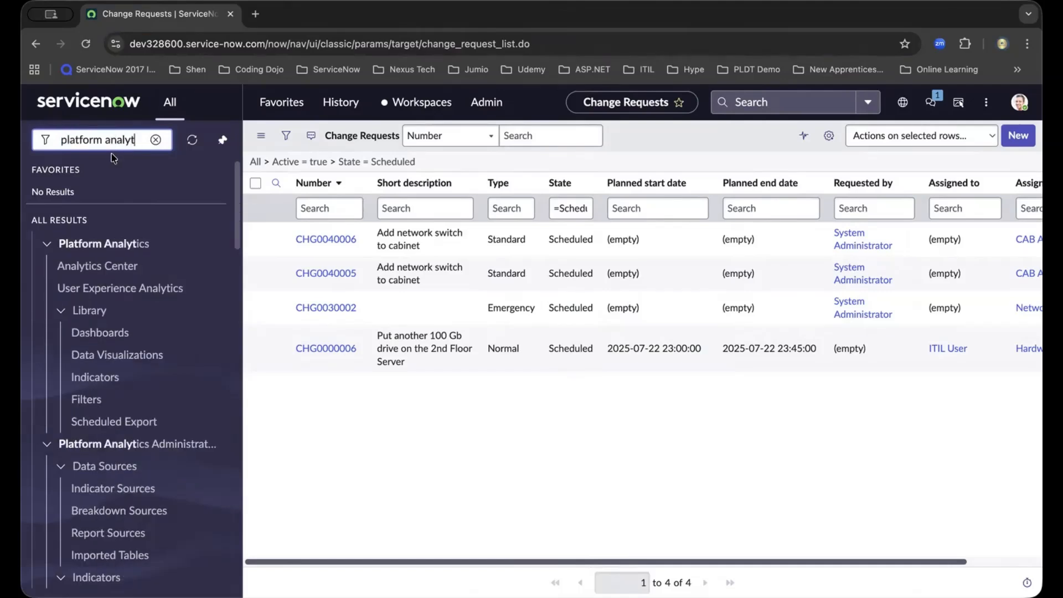
left_click(117, 355)
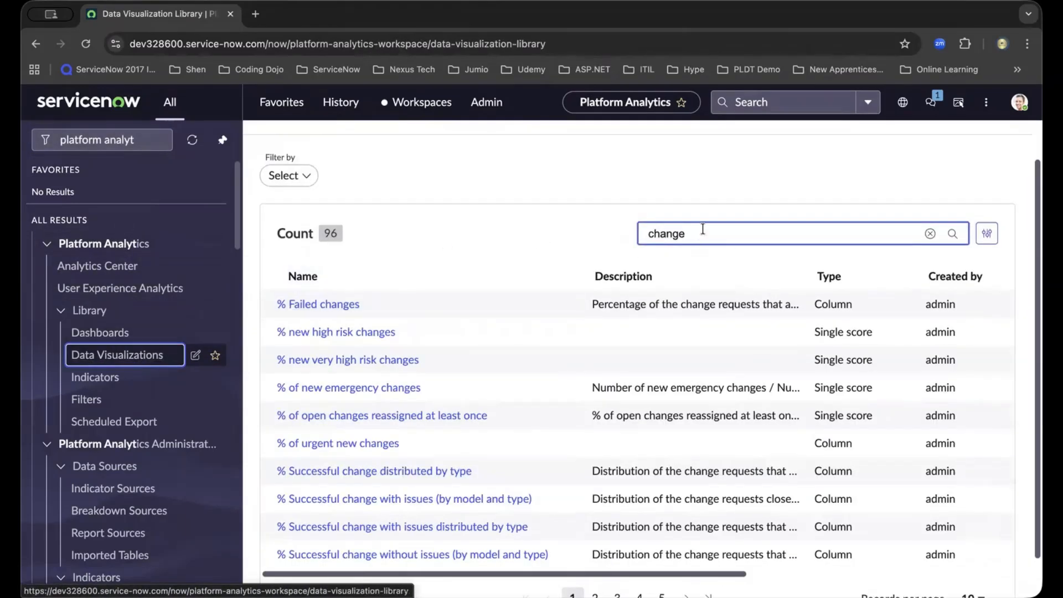
Step: Search the data visualization library for "change" and check how many visualizations match
left_click_drag(695, 233, 632, 230)
type("change")
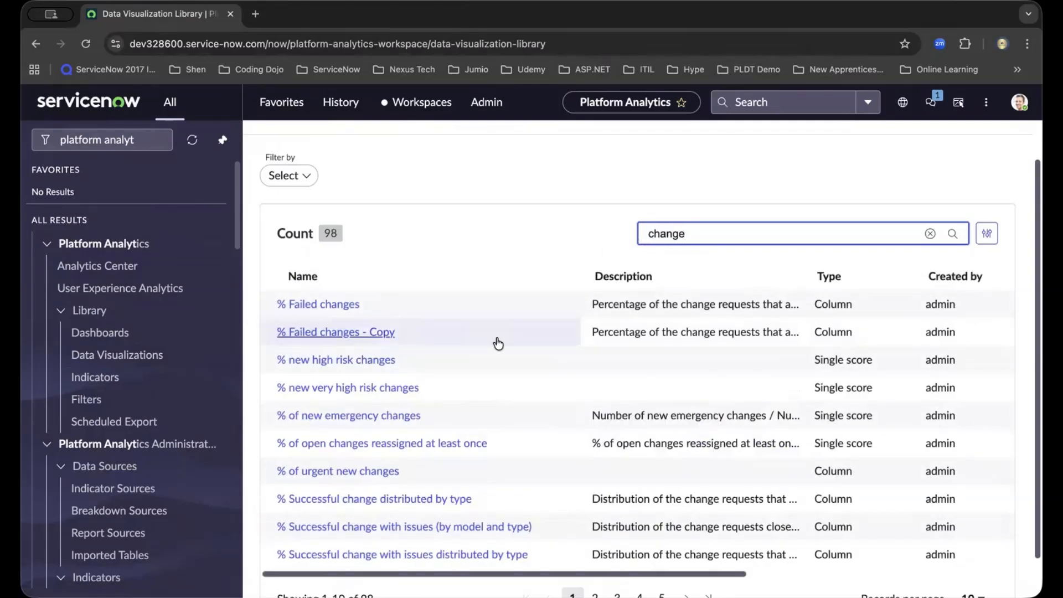
scroll(497, 342, "down", 1)
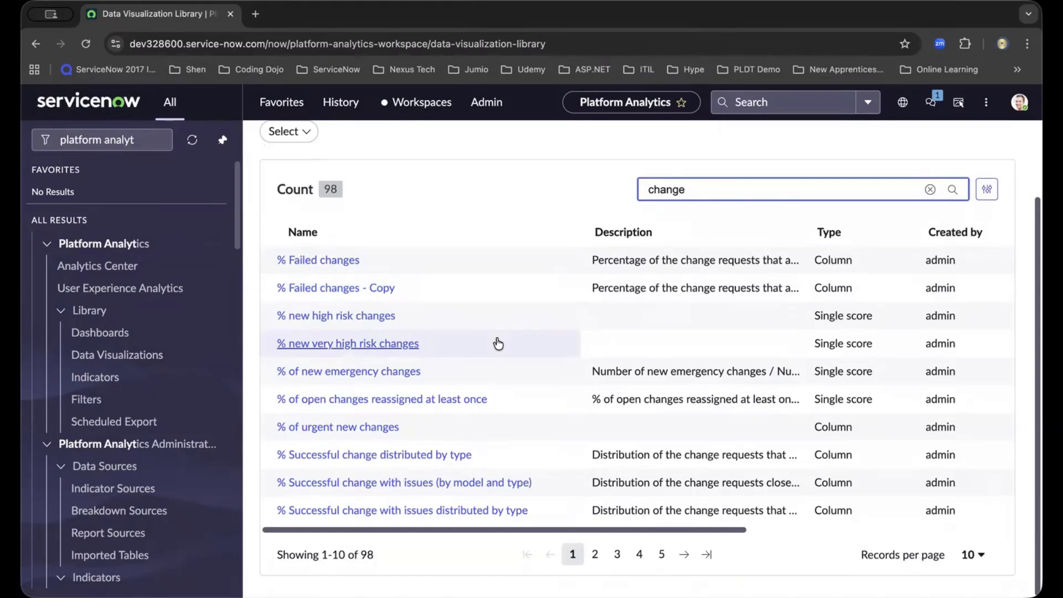
left_click_drag(375, 554, 263, 564)
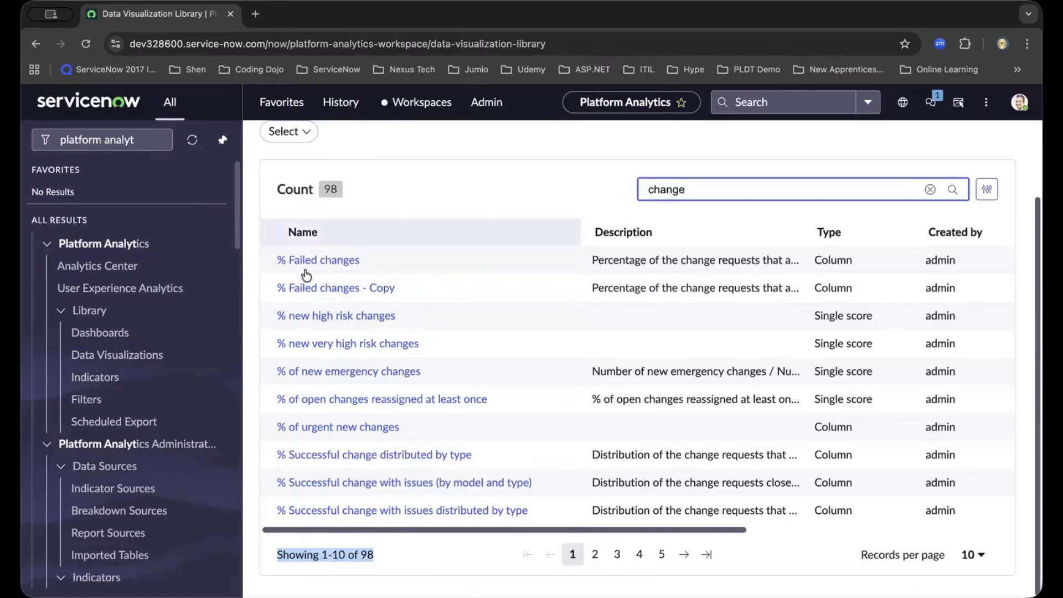
Step: Open the "% new high risk changes" visualization and examine its available actions, data source, metric and presentation settings
left_click(328, 321)
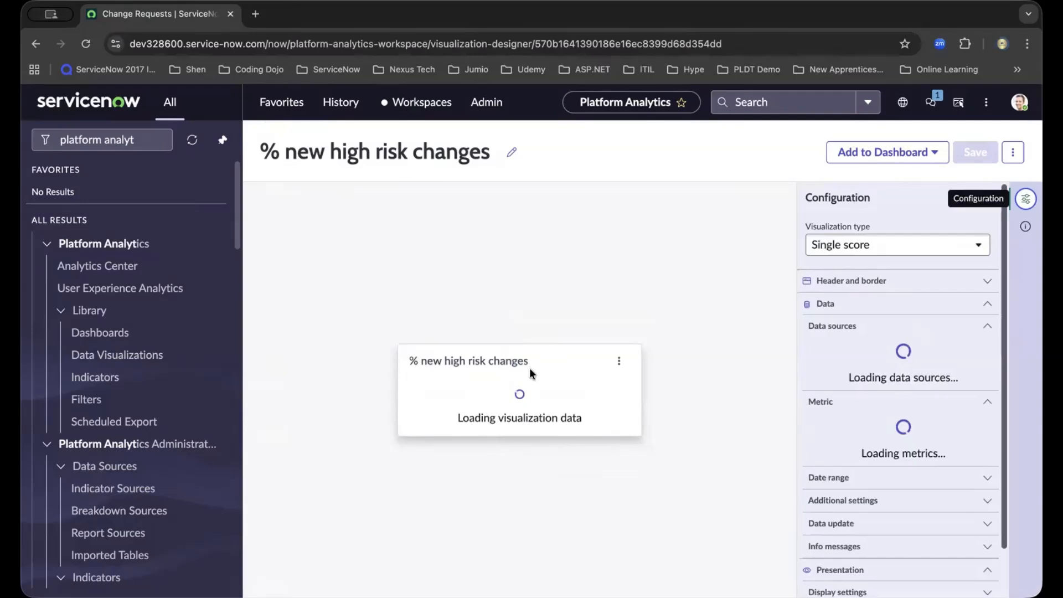
left_click(1015, 158)
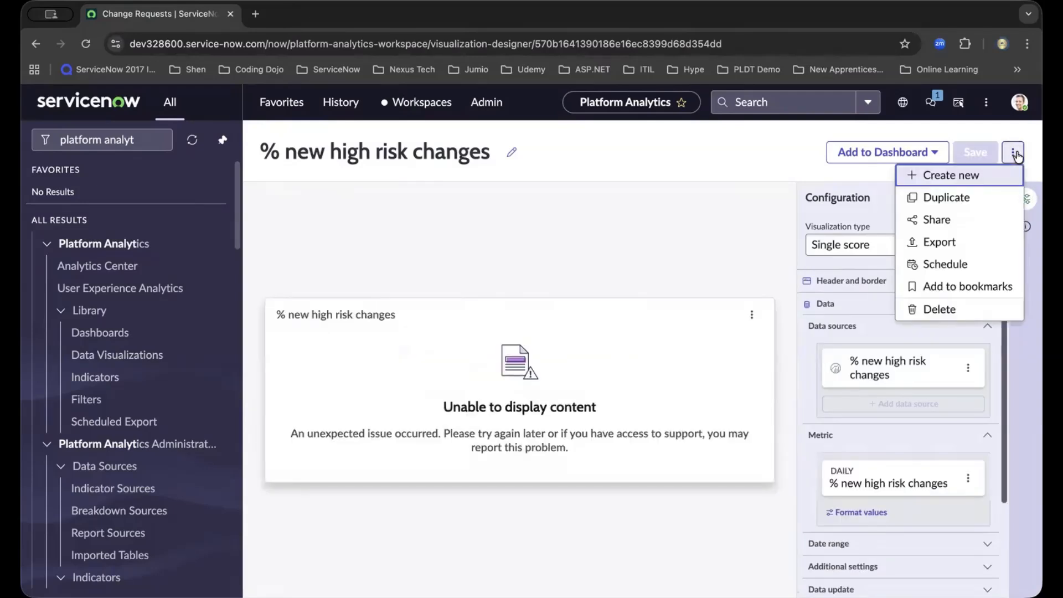
left_click(774, 157)
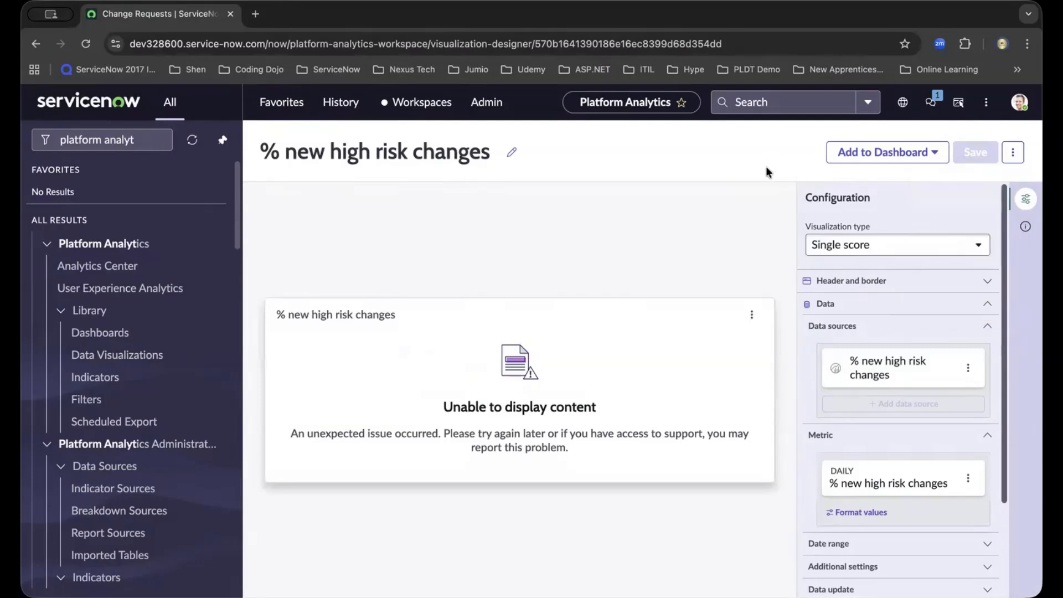
scroll(859, 284, "down", 1)
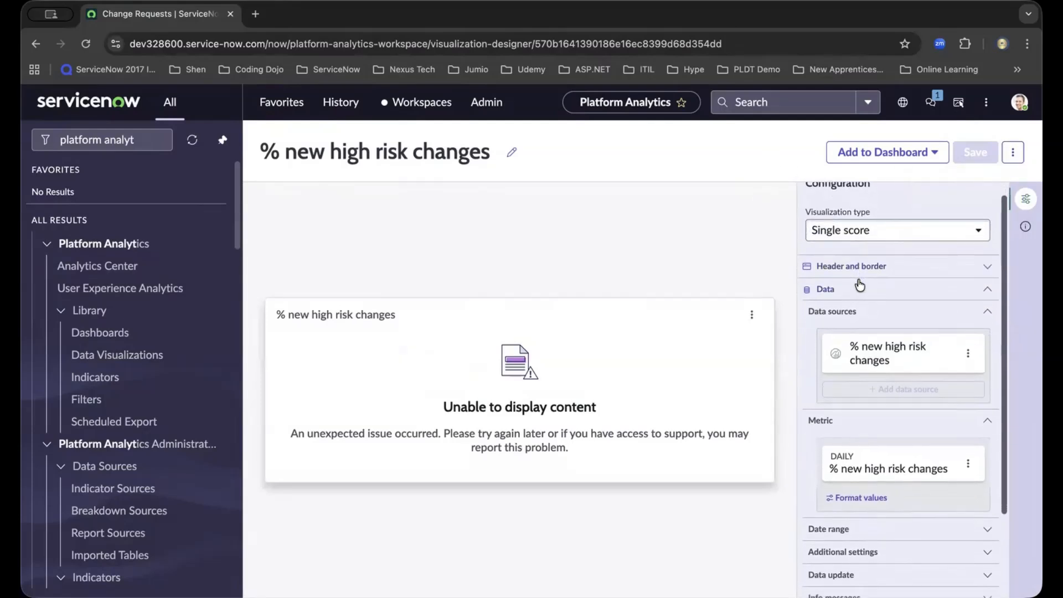
scroll(859, 284, "down", 3)
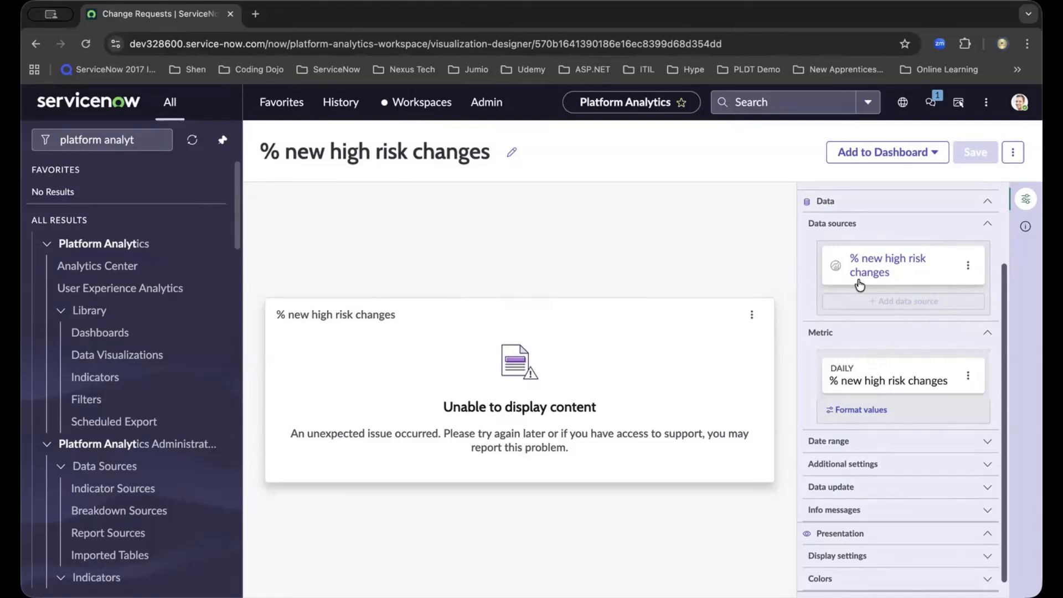
left_click_drag(859, 285, 930, 301)
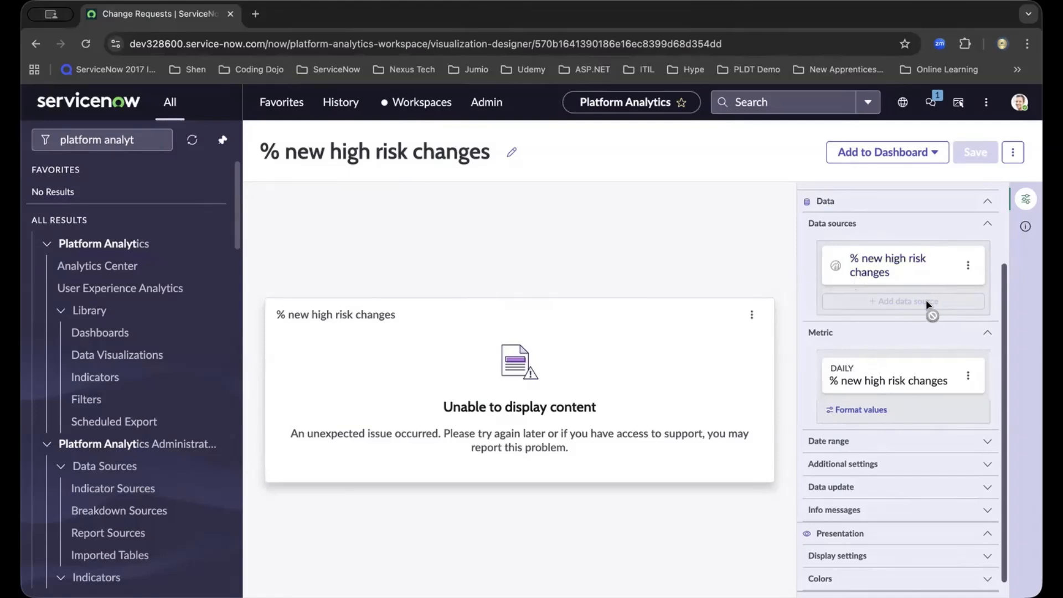